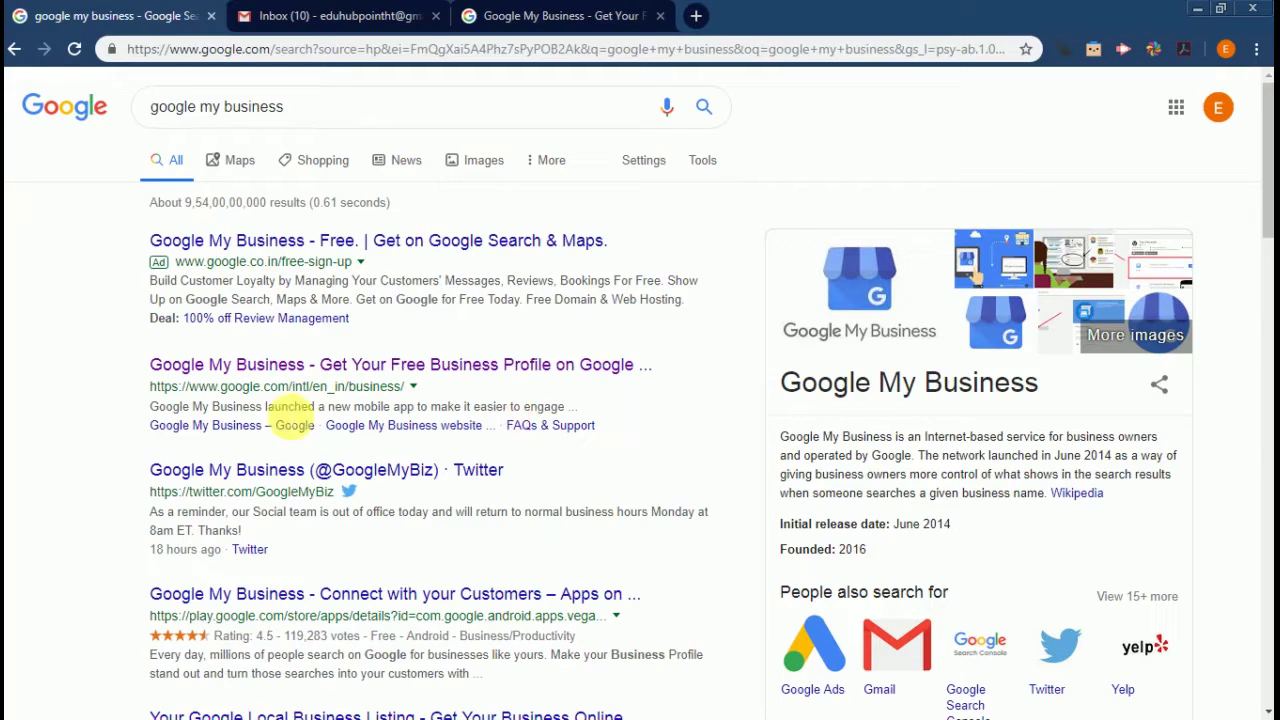
Open the 'Get Your Free Business Profile on Google' result from the search
left_click(265, 373)
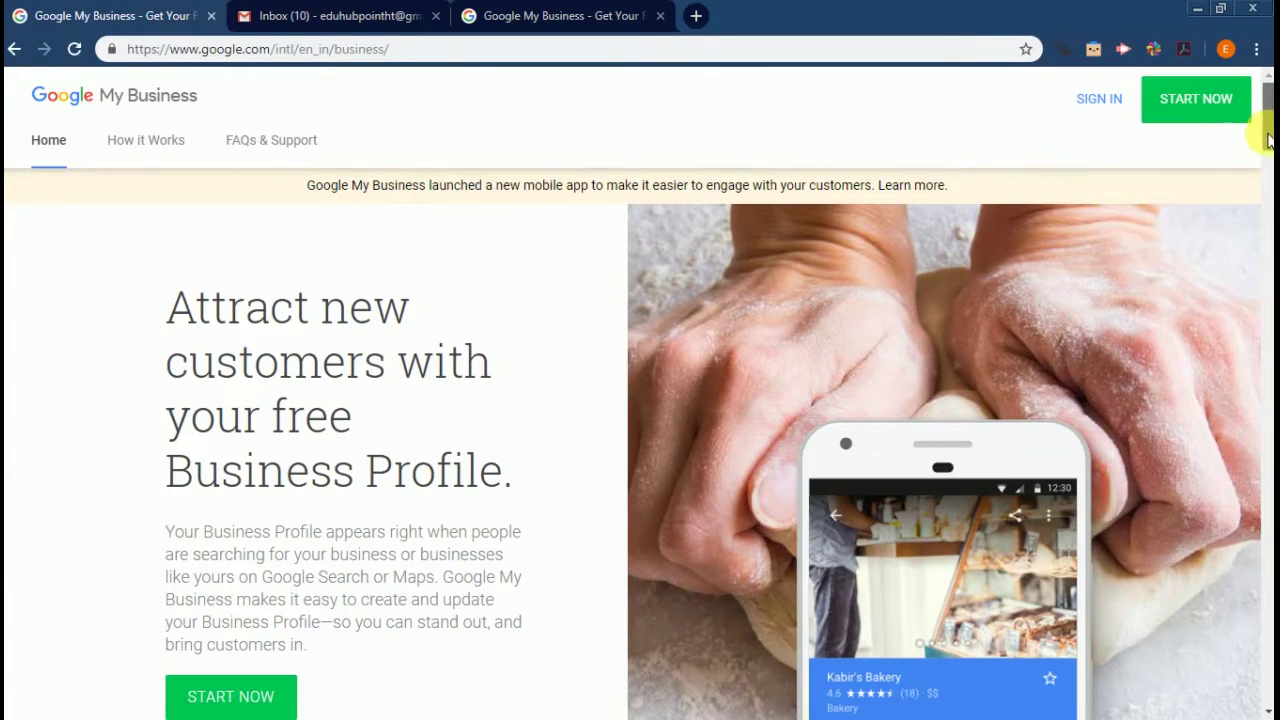
Scroll down the Google My Business home page and start a new free Business Profile
left_click_drag(1267, 128, 1268, 158)
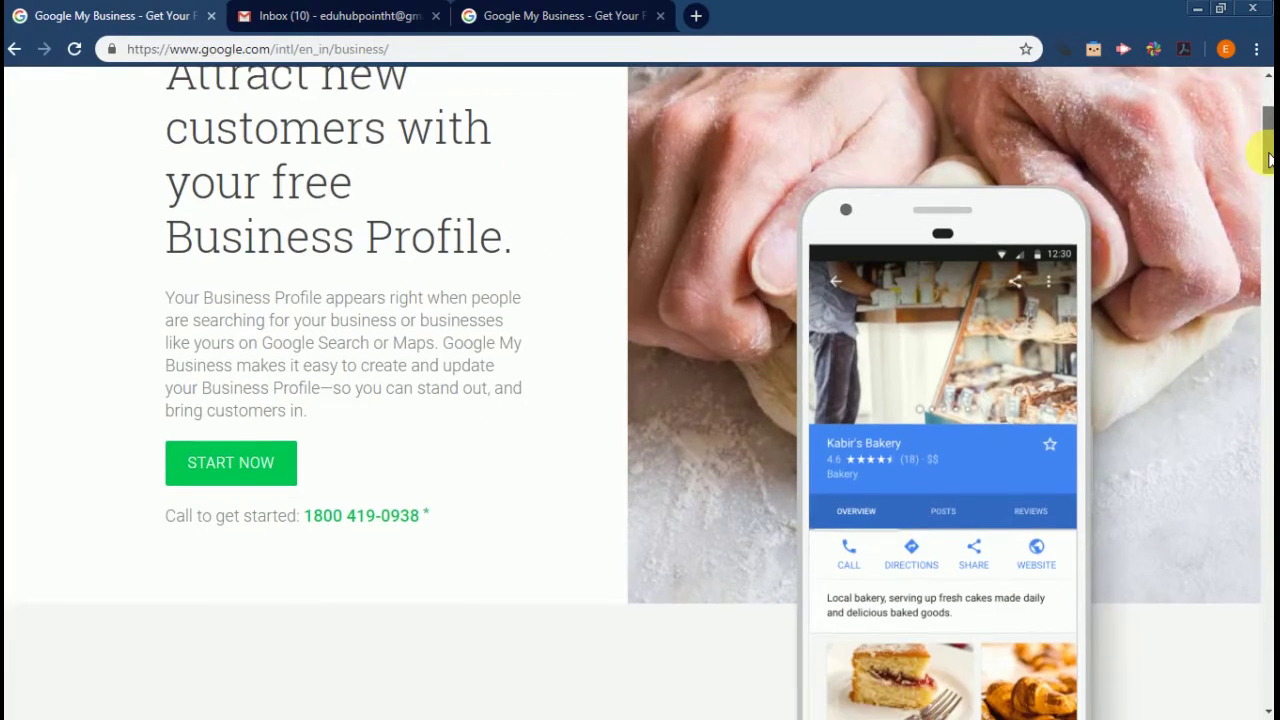
left_click(231, 463)
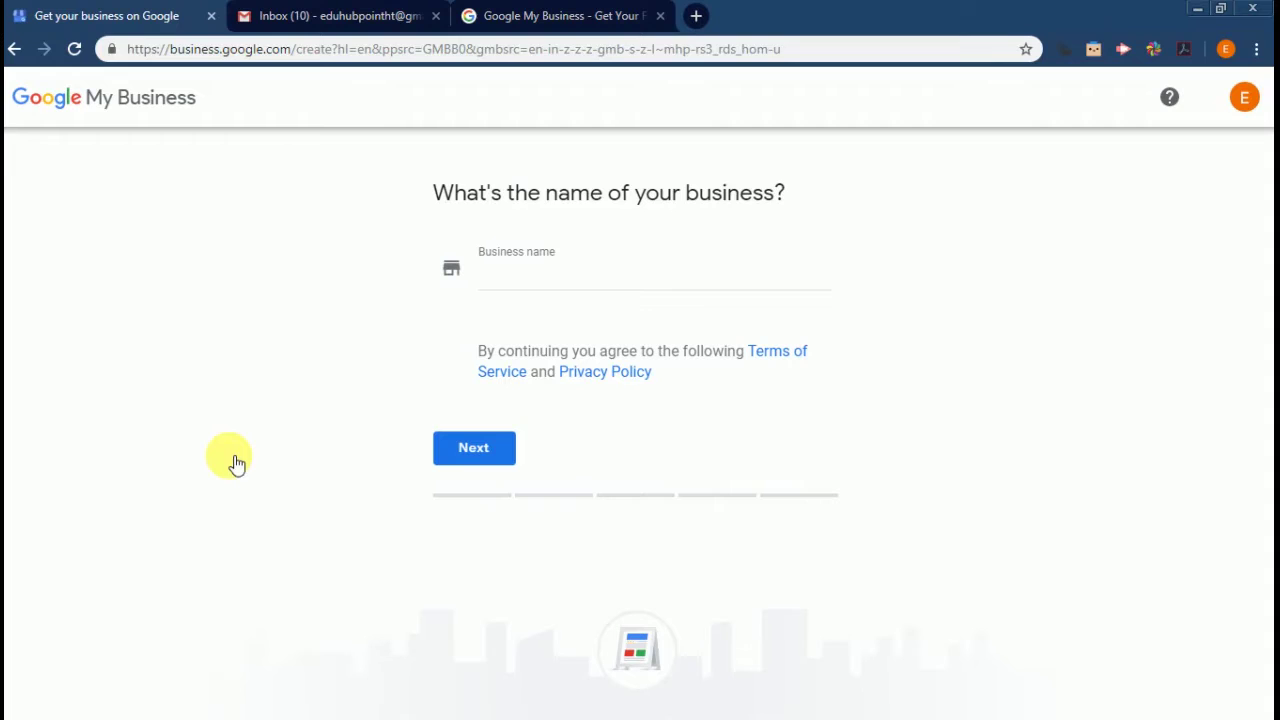
Enter 'eduhub point' as the business name and continue
left_click(559, 285)
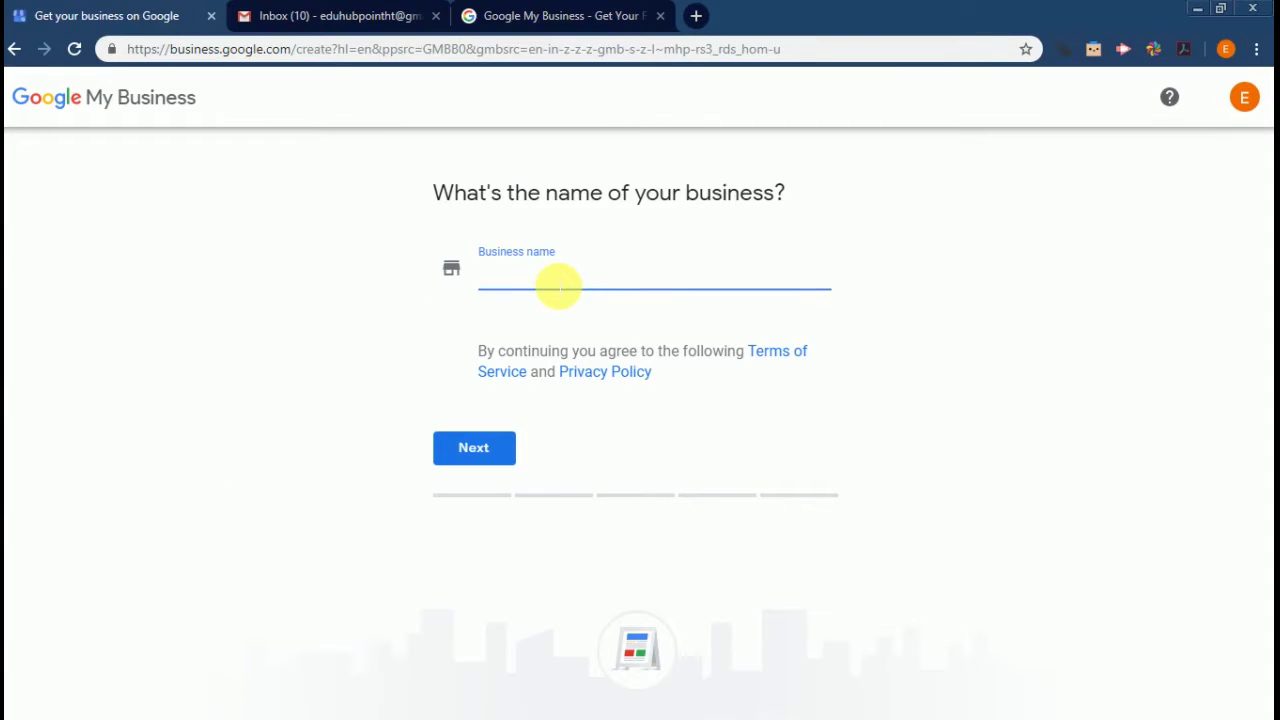
type("eduhub ")
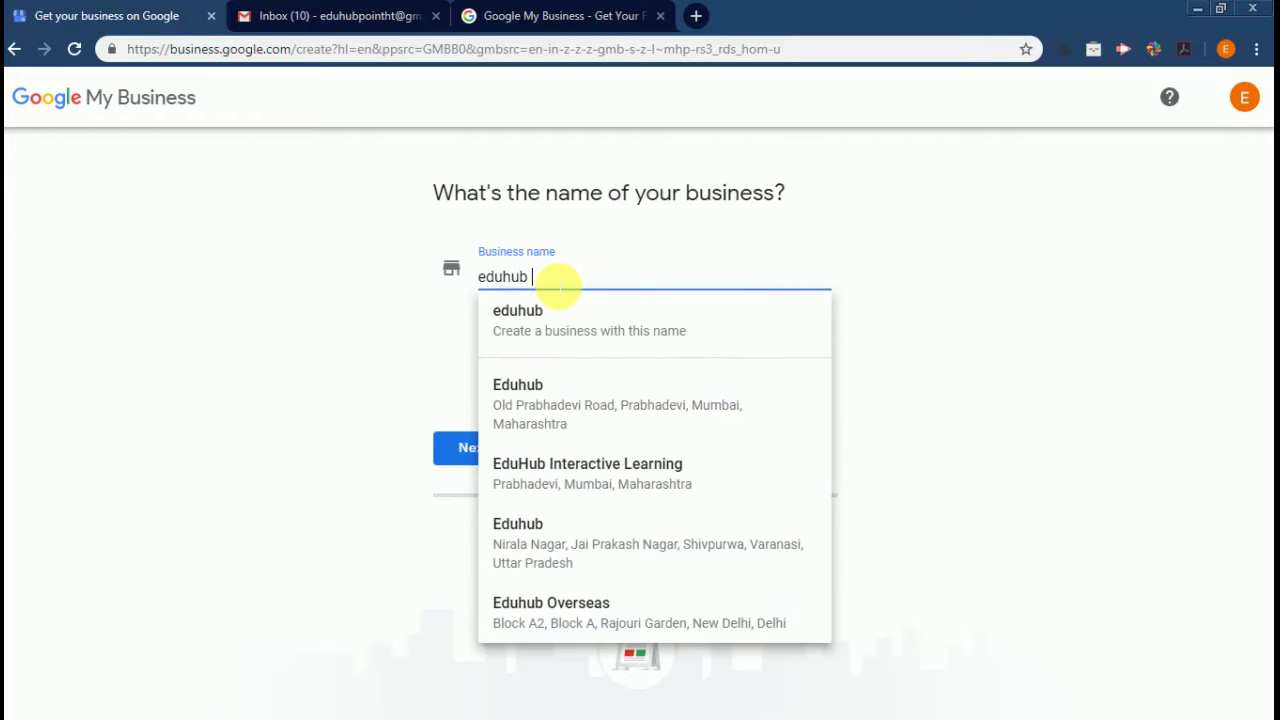
type("point")
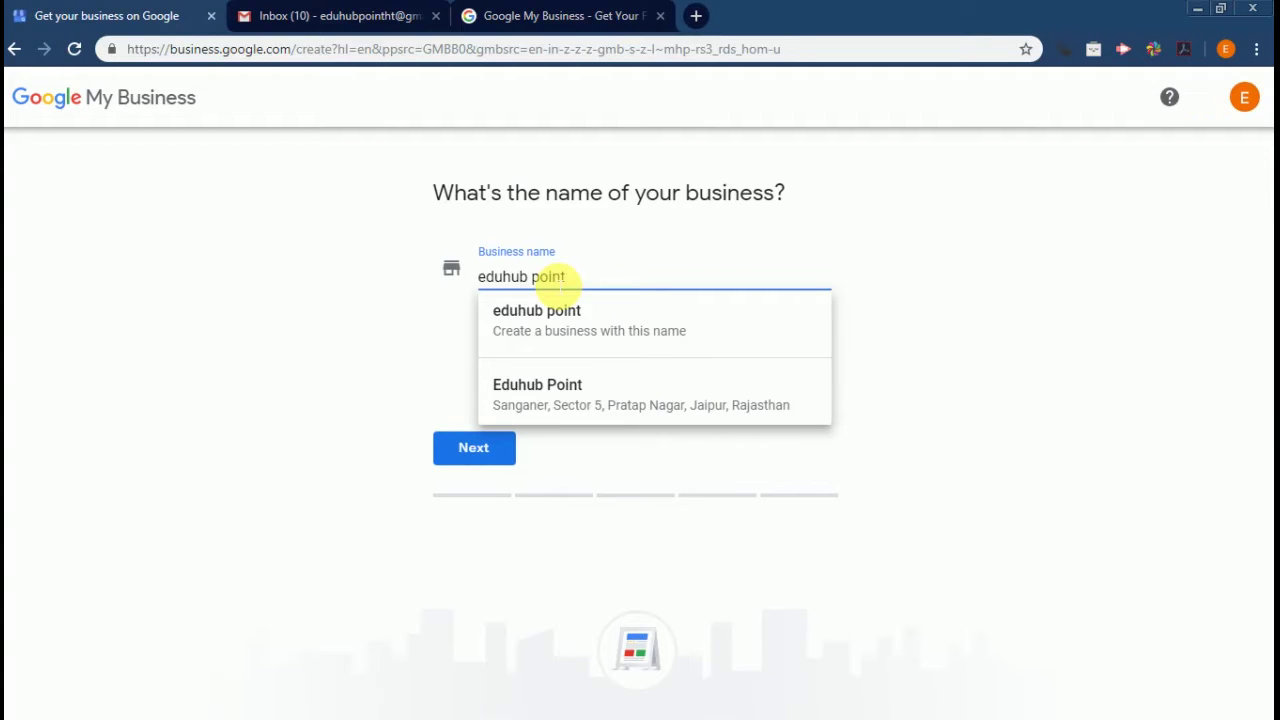
left_click(398, 425)
left_click(461, 458)
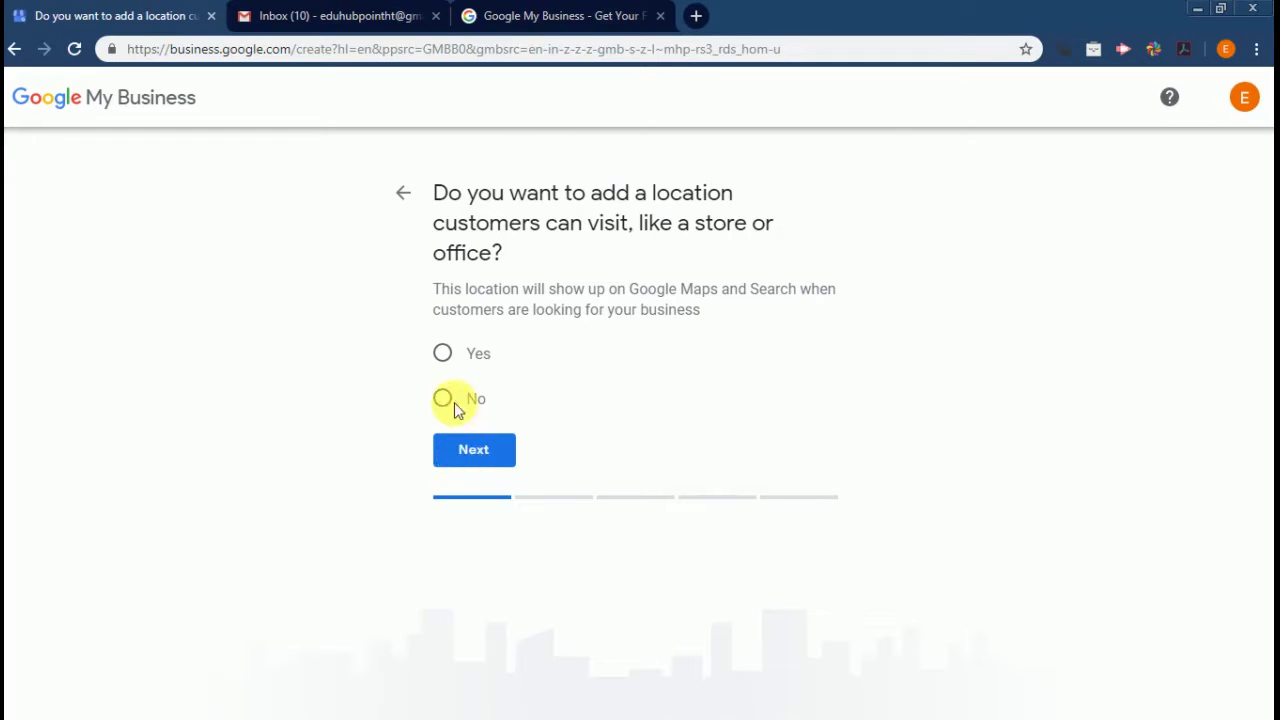
Answer Yes to having a location customers can visit, then continue
left_click(447, 356)
left_click(500, 450)
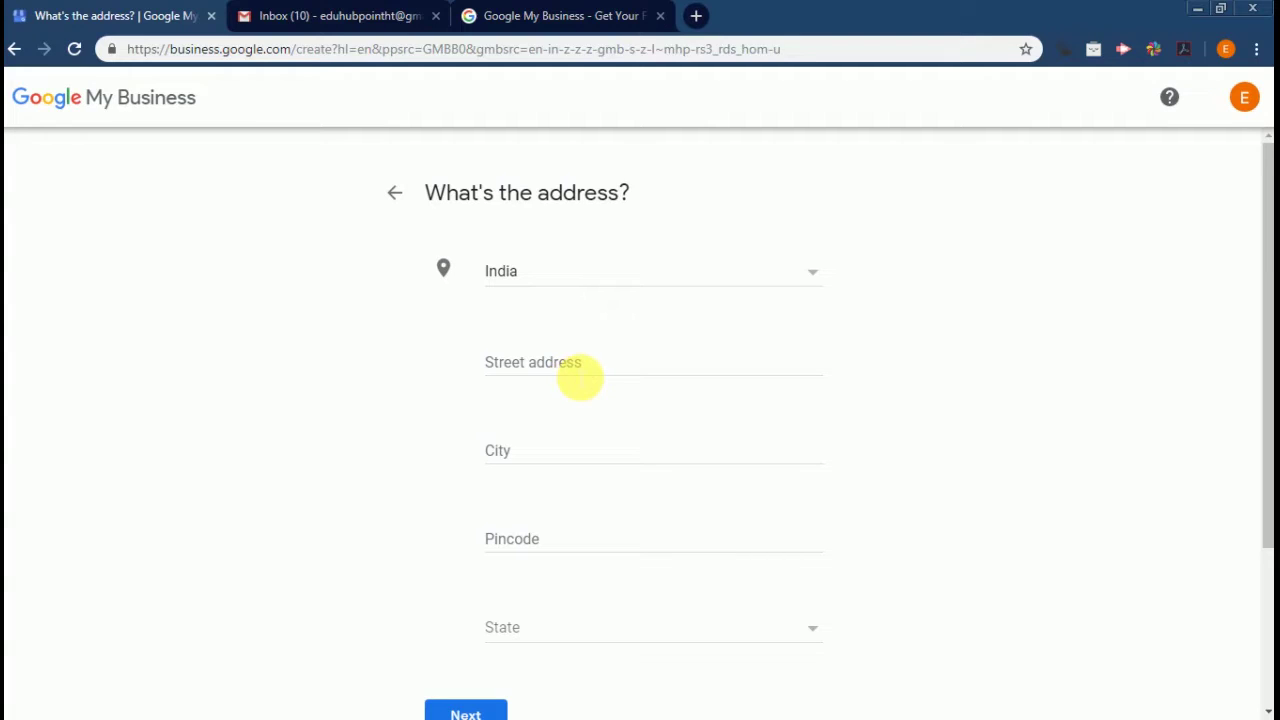
Fill in the business's street address, city and pincode, pick Rajasthan as state, and submit
left_click(580, 376)
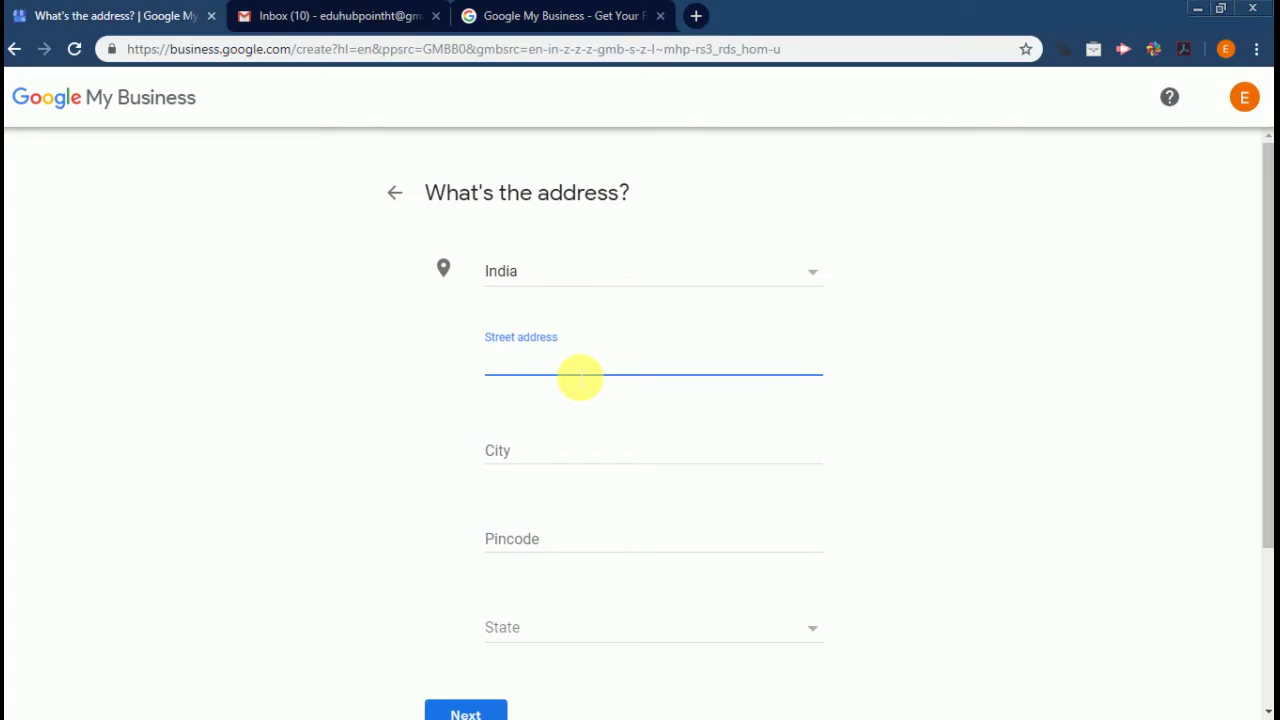
type("pratap nagr")
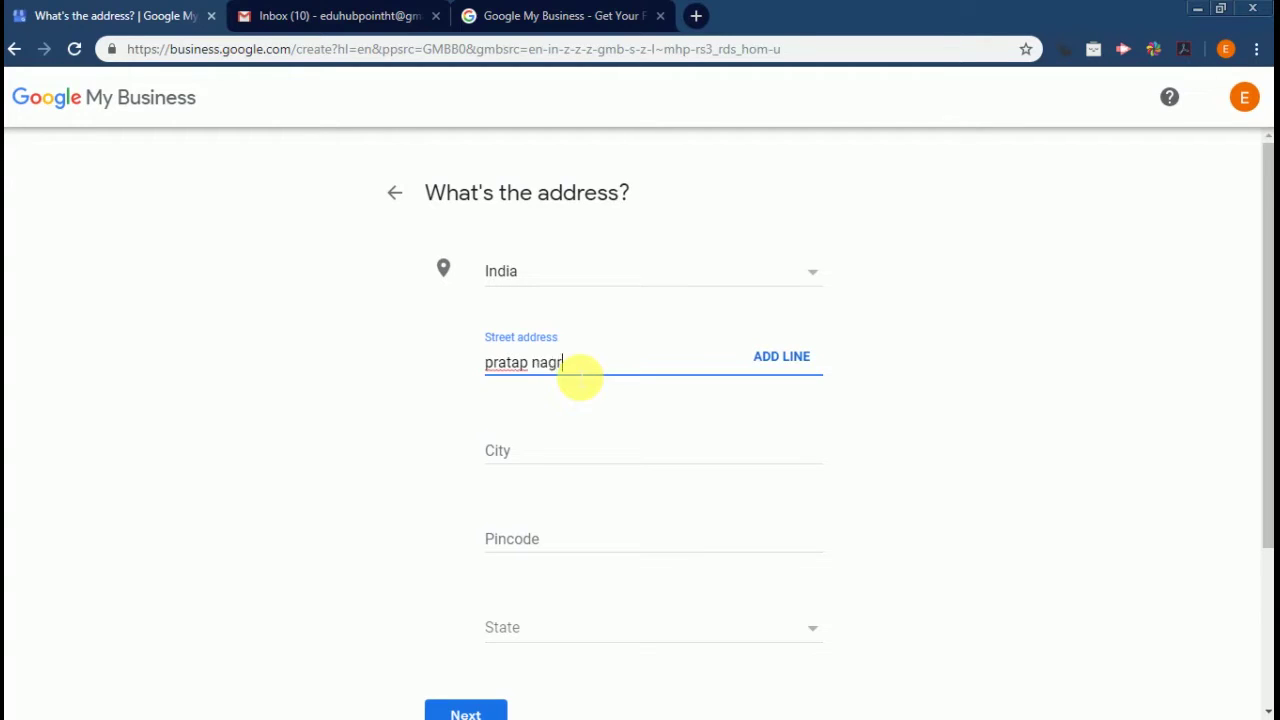
left_click(570, 455)
type("jaipur")
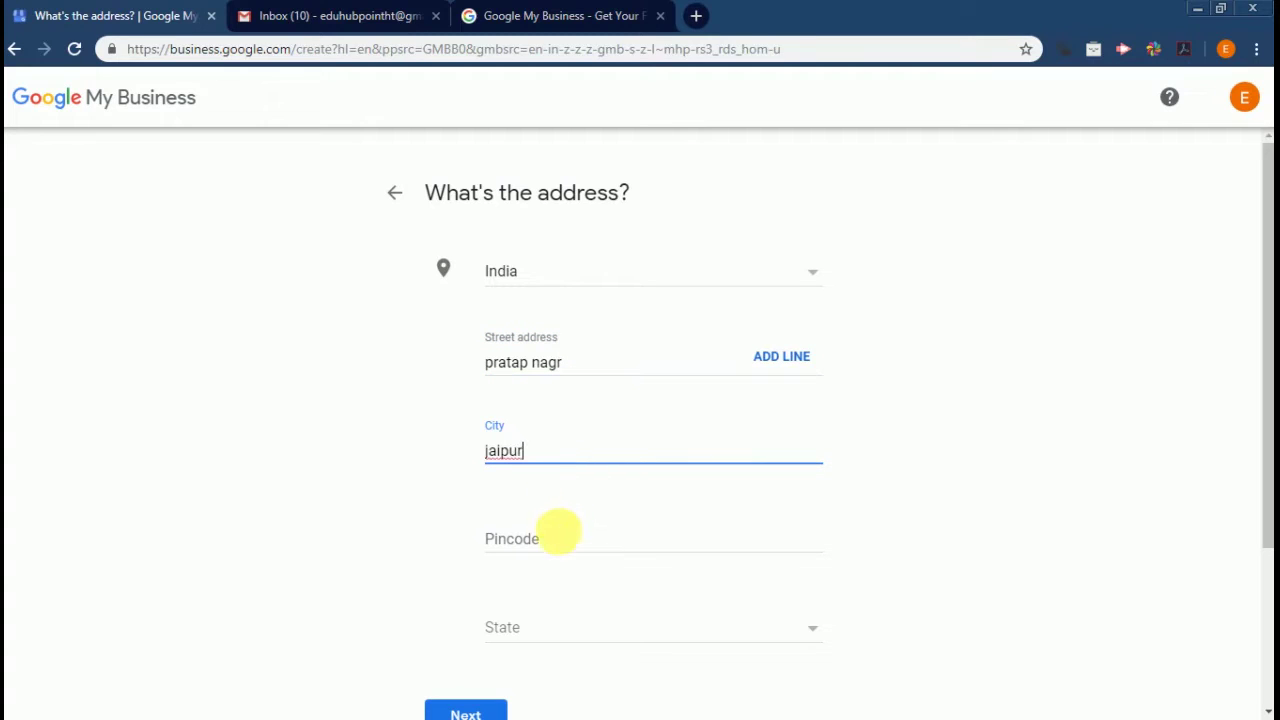
left_click(565, 540)
type("302033")
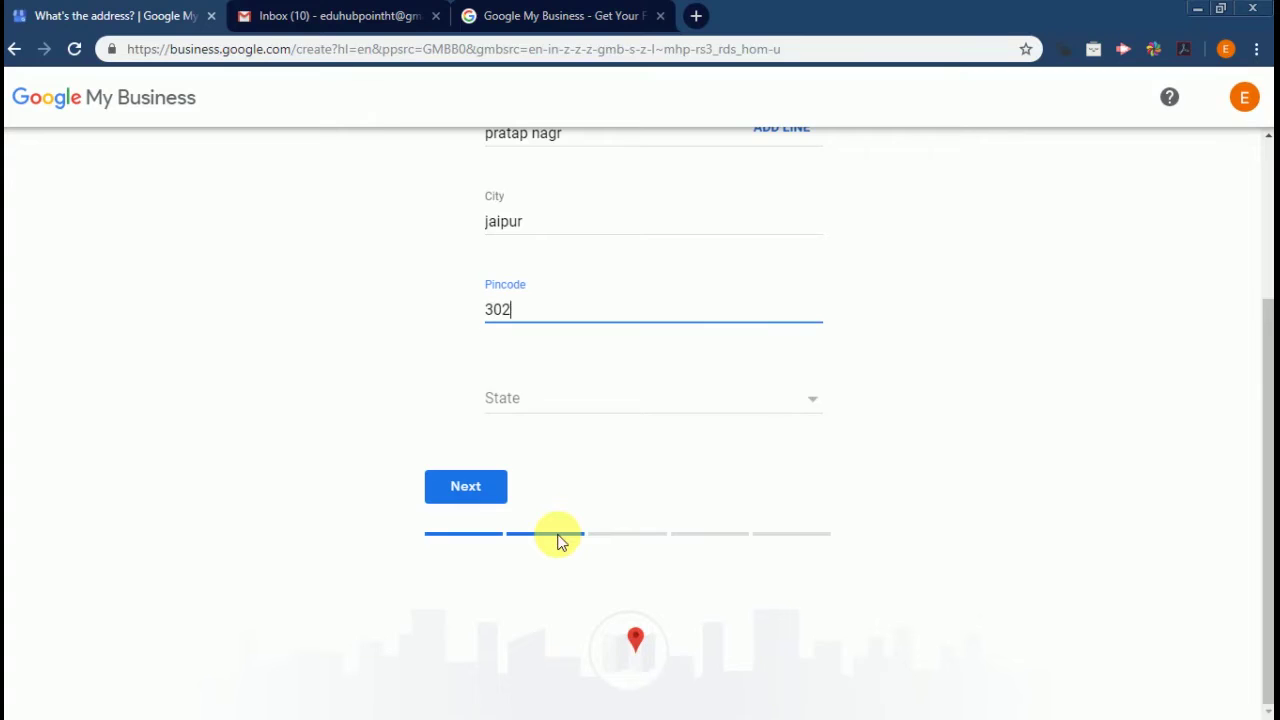
left_click(540, 400)
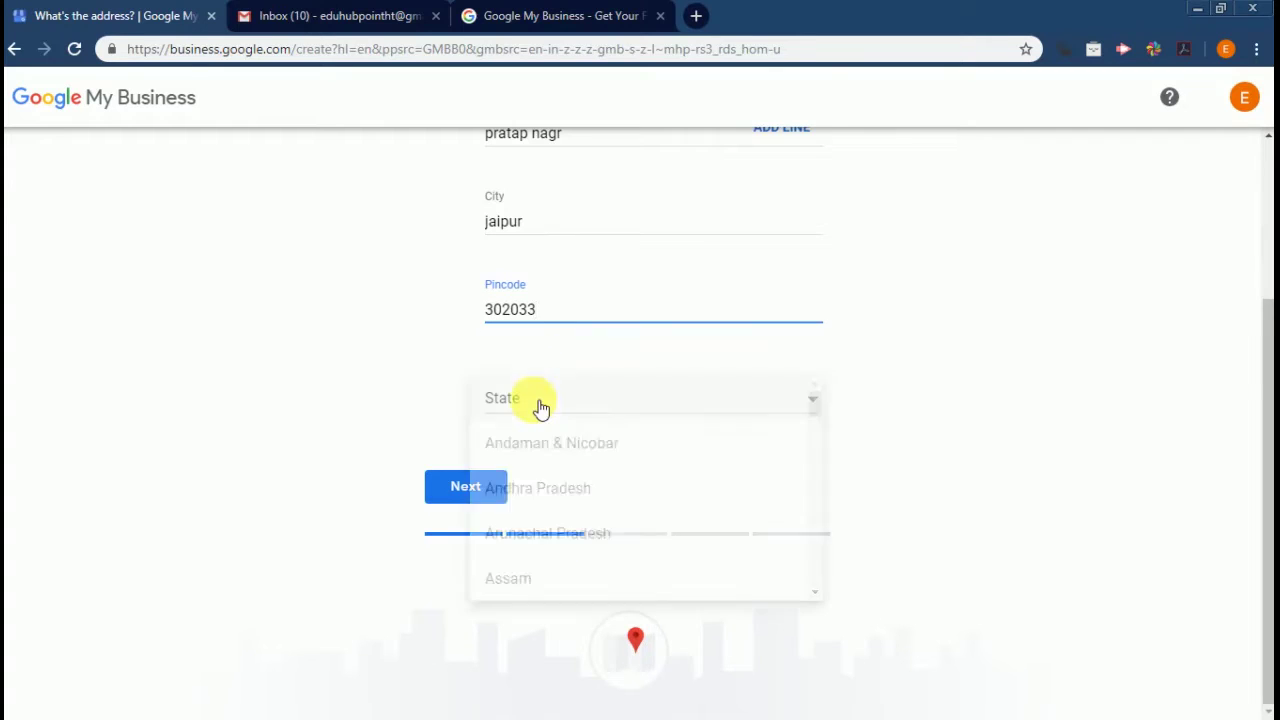
key("r")
key("Return")
left_click(460, 488)
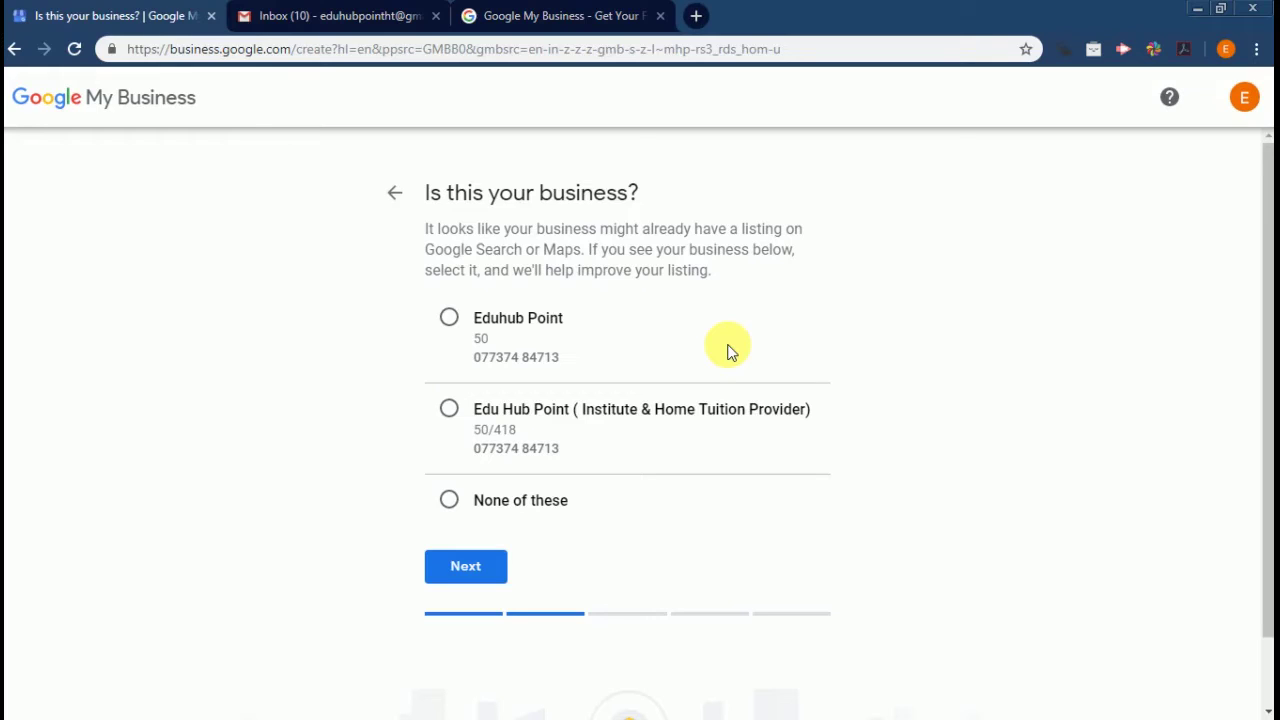
Choose 'None of these' for existing listings and pin the business marker near YES Bank
left_click(449, 503)
left_click(470, 570)
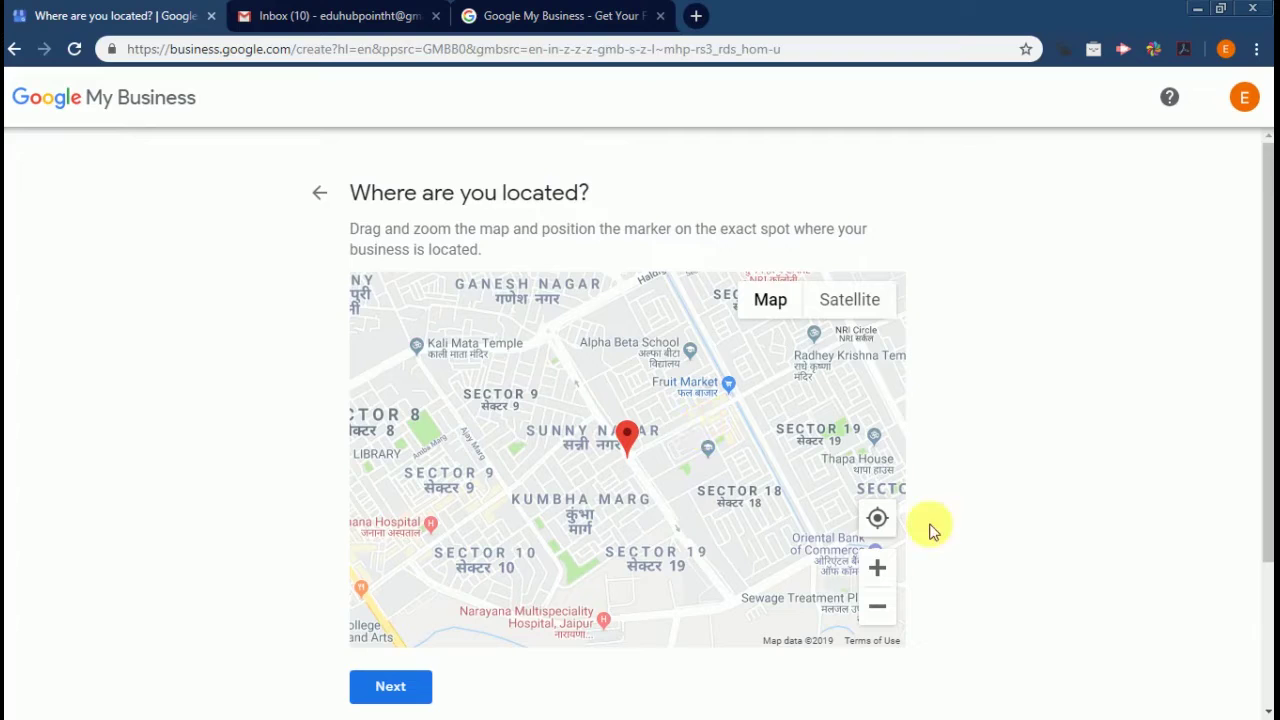
left_click(884, 579)
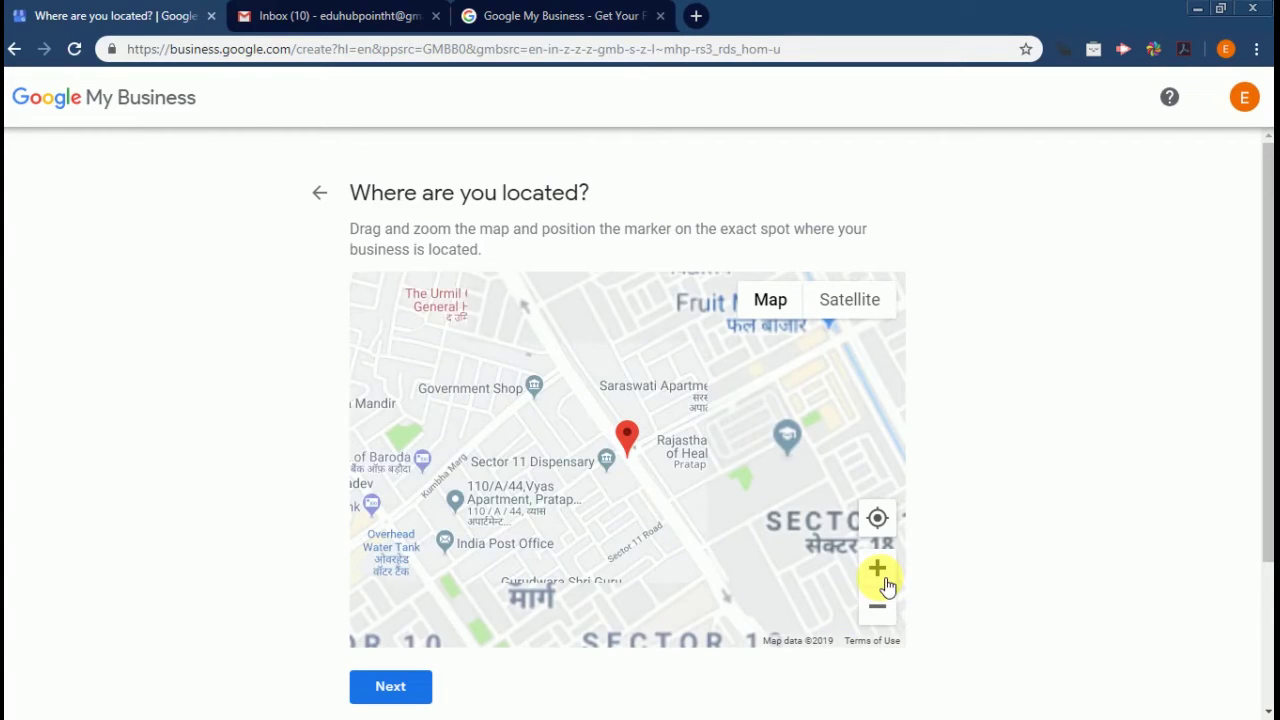
left_click_drag(578, 418, 646, 374)
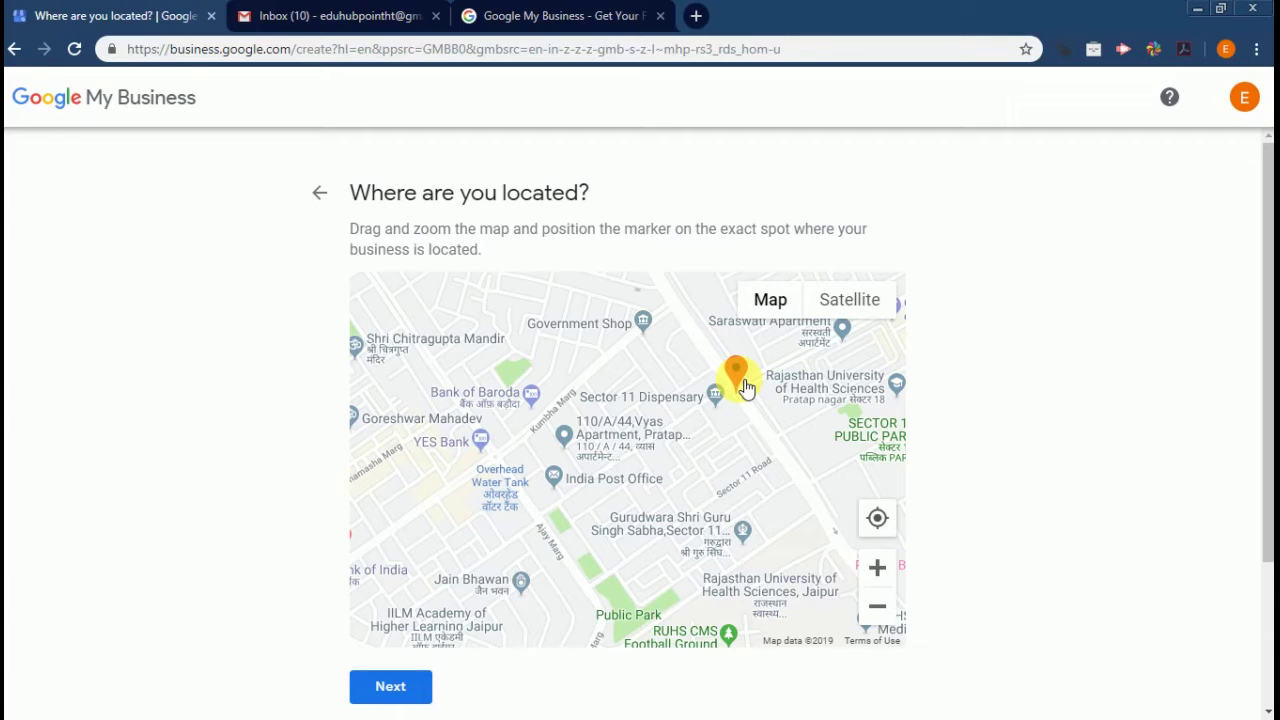
mouse_move(746, 388)
left_mouse_down()
mouse_move(668, 408)
mouse_move(466, 522)
mouse_move(445, 518)
mouse_move(431, 484)
left_mouse_up()
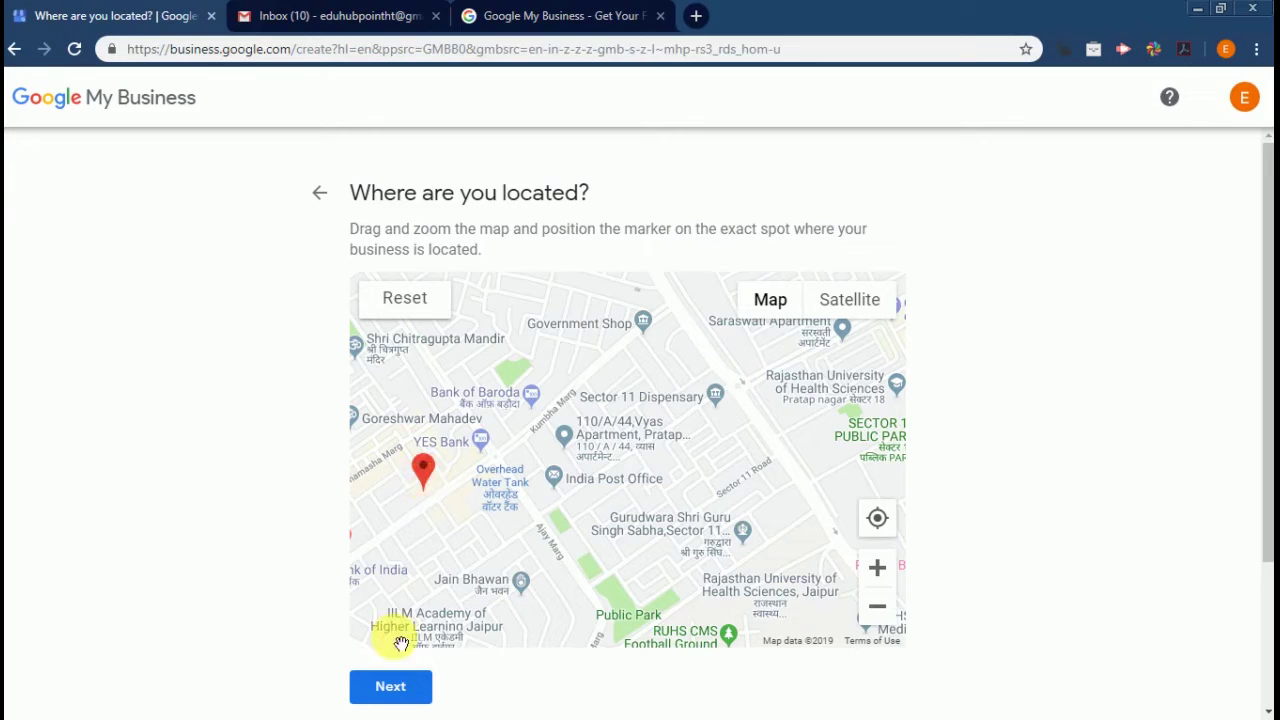
left_click(402, 687)
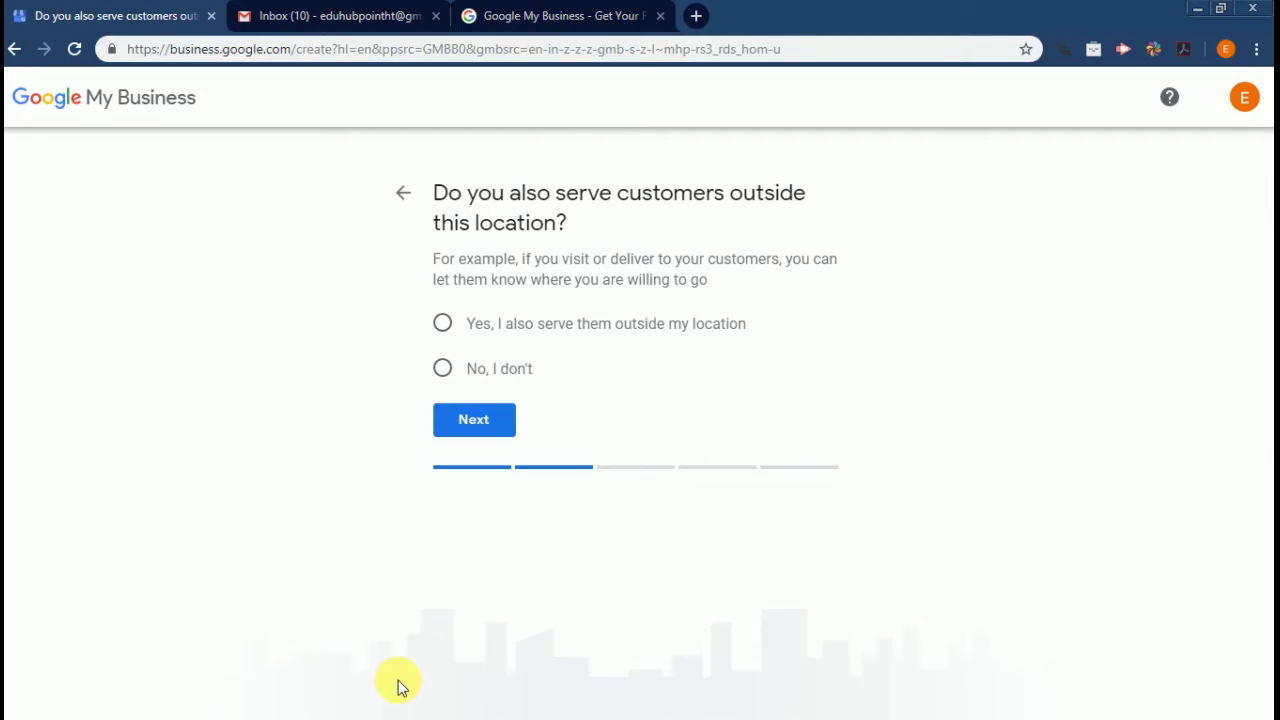
Say customers are served elsewhere too and add Jaipur, Rajasthan, India as the service area
left_click(443, 328)
left_click(473, 418)
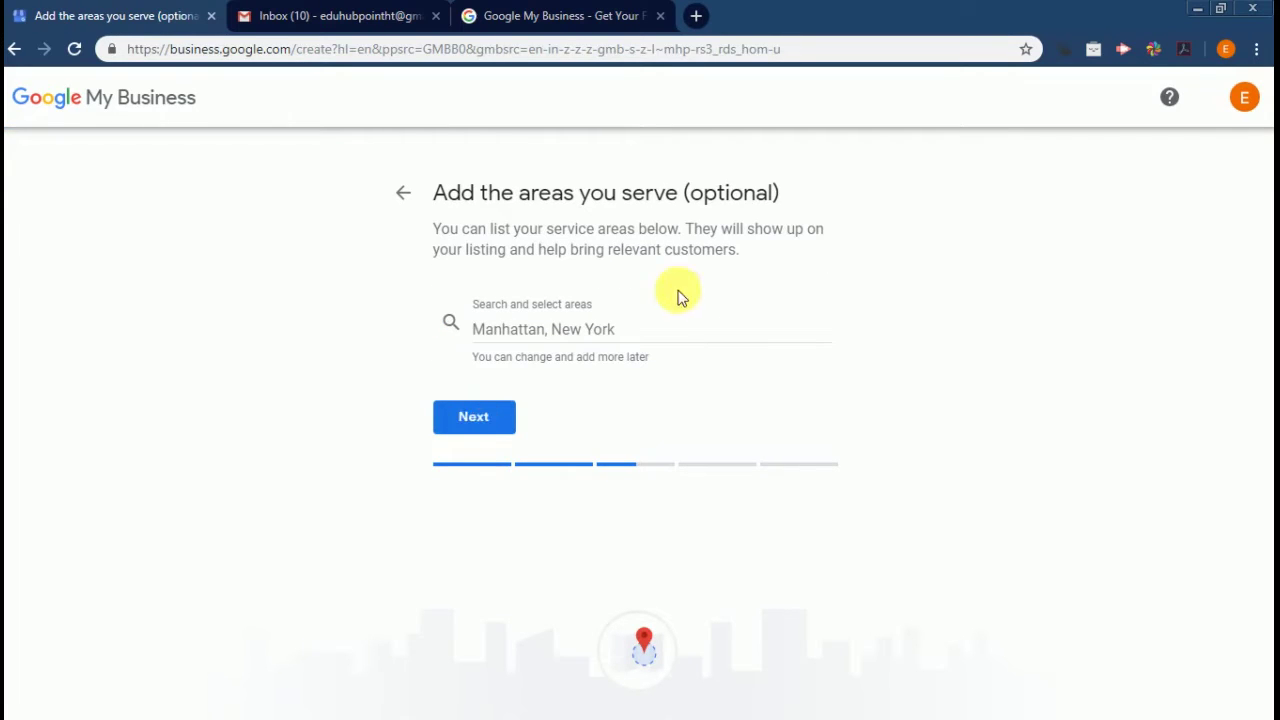
left_click(672, 333)
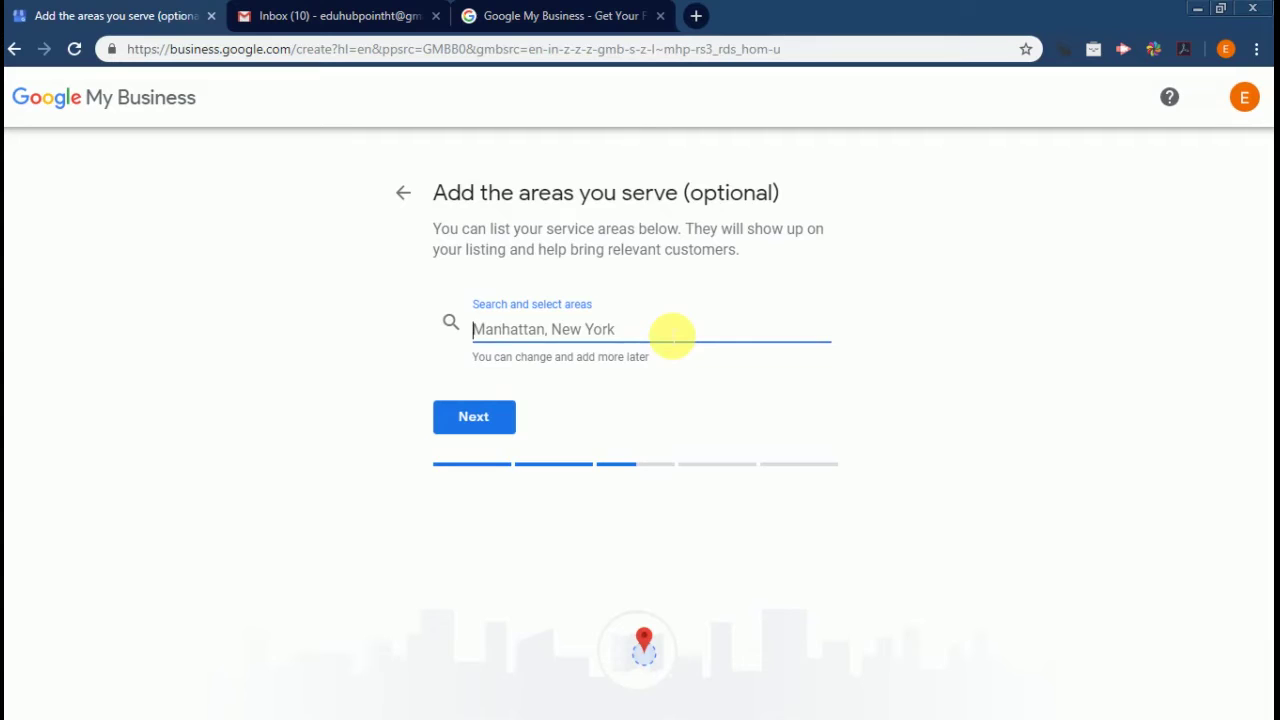
type("jaipur")
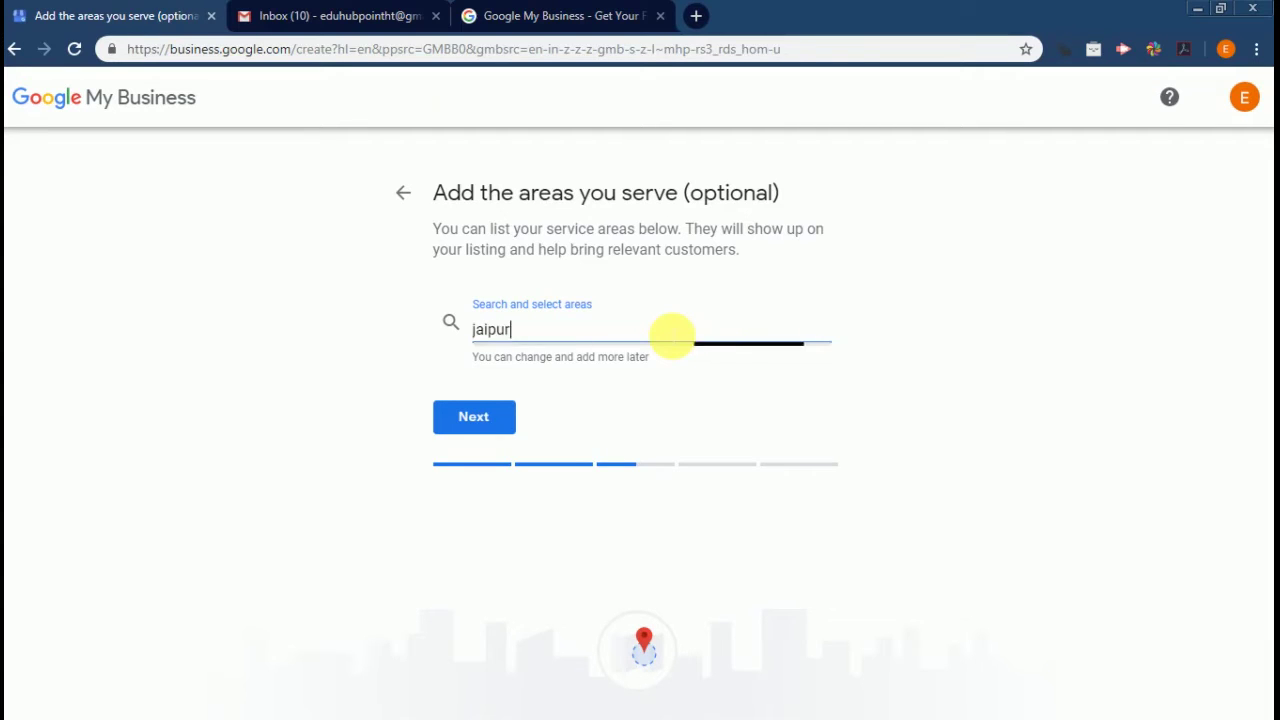
left_click(651, 372)
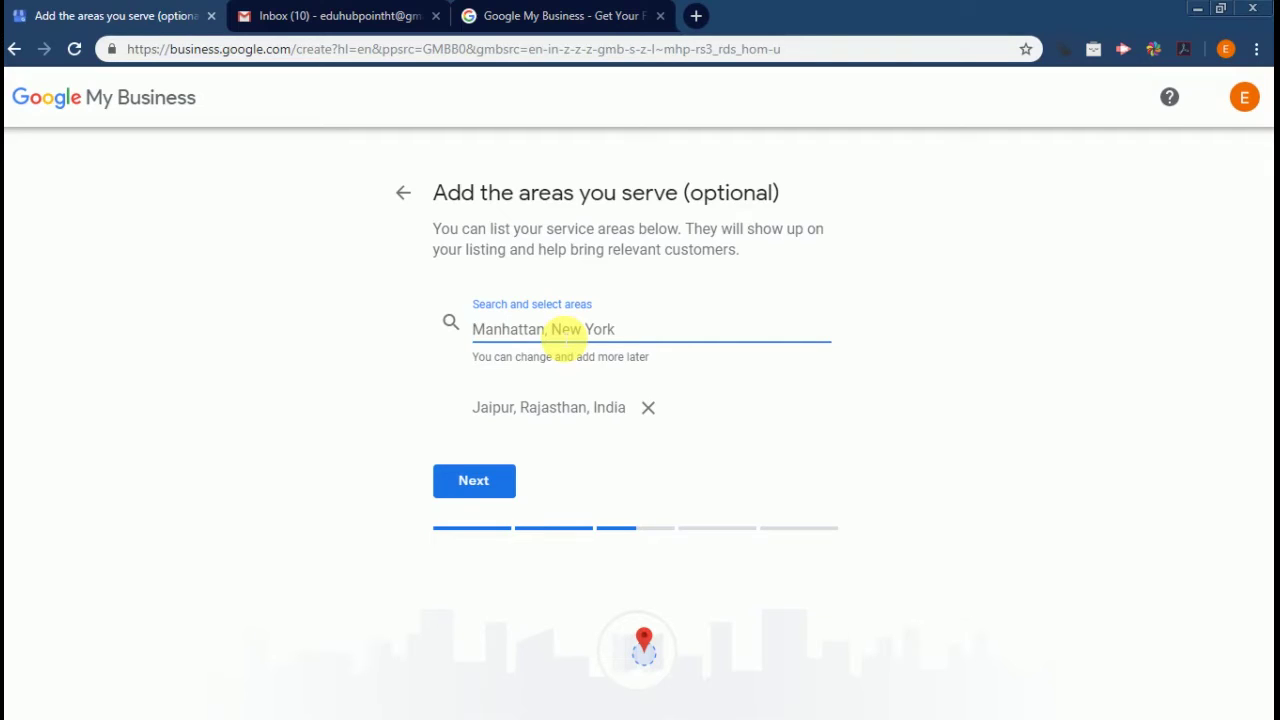
left_click(487, 484)
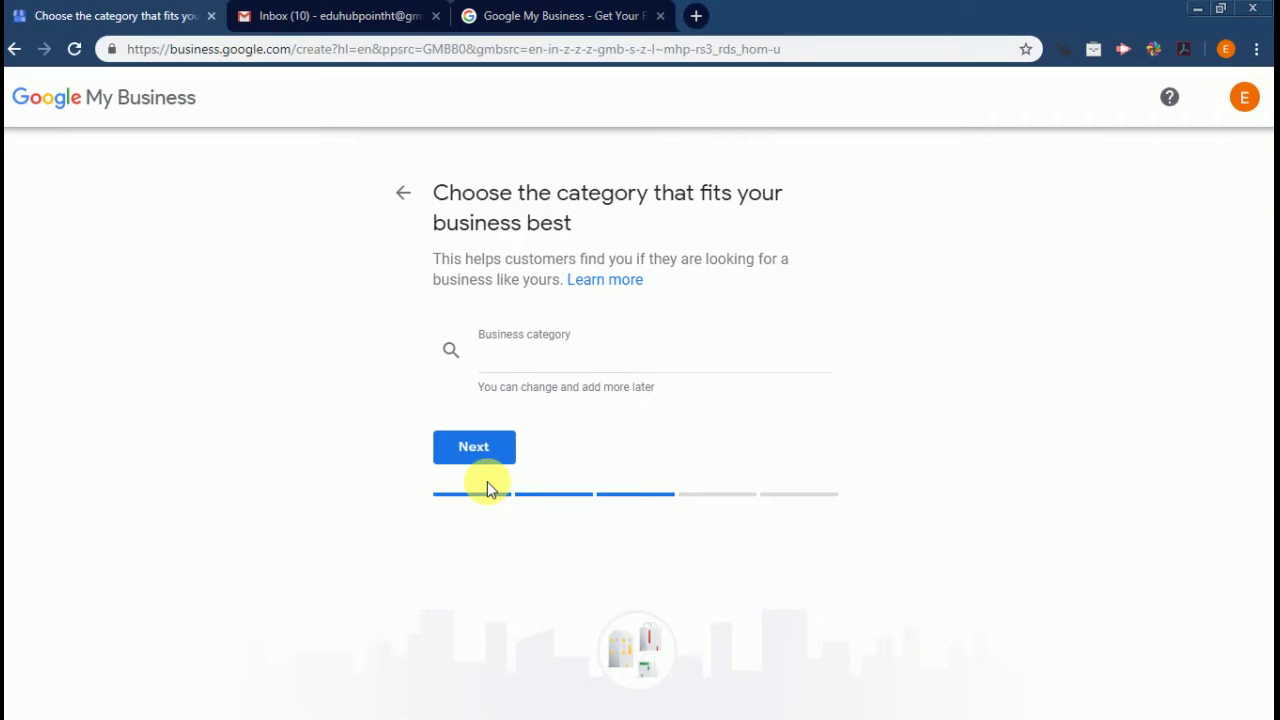
After trying other category searches, choose Coaching Center as the business category and submit it
left_click(553, 360)
type("co")
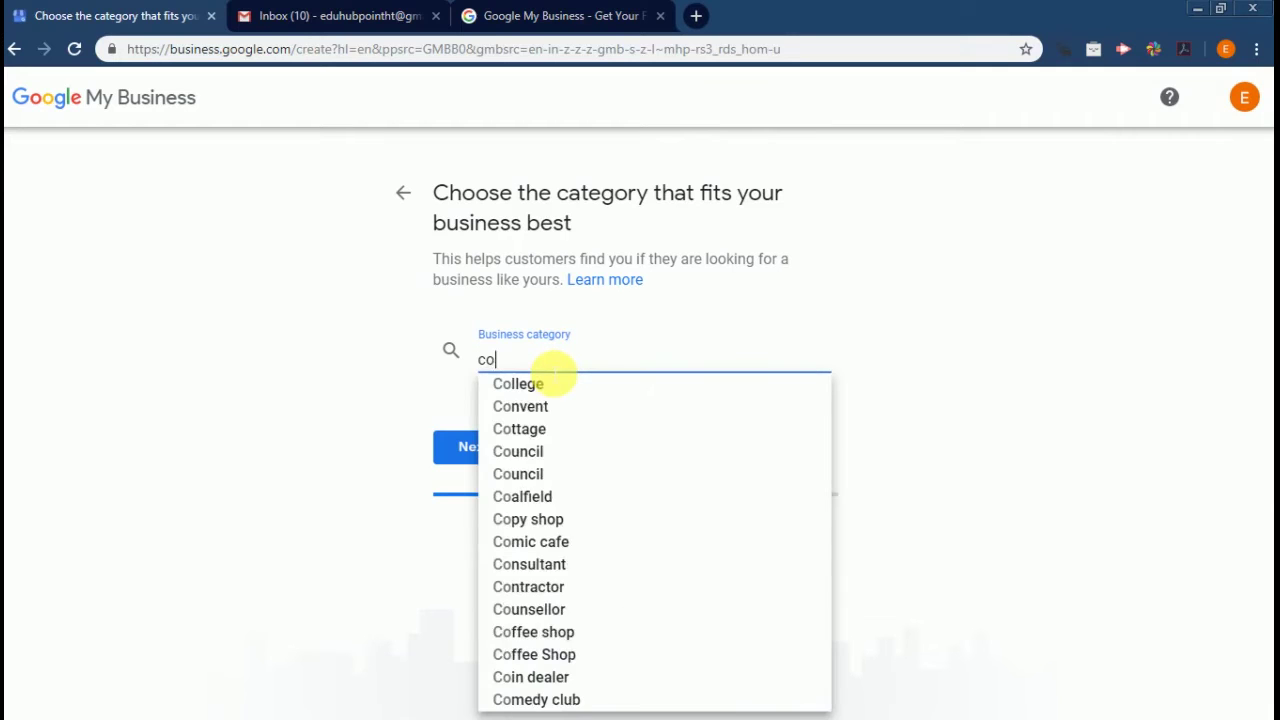
type("aching")
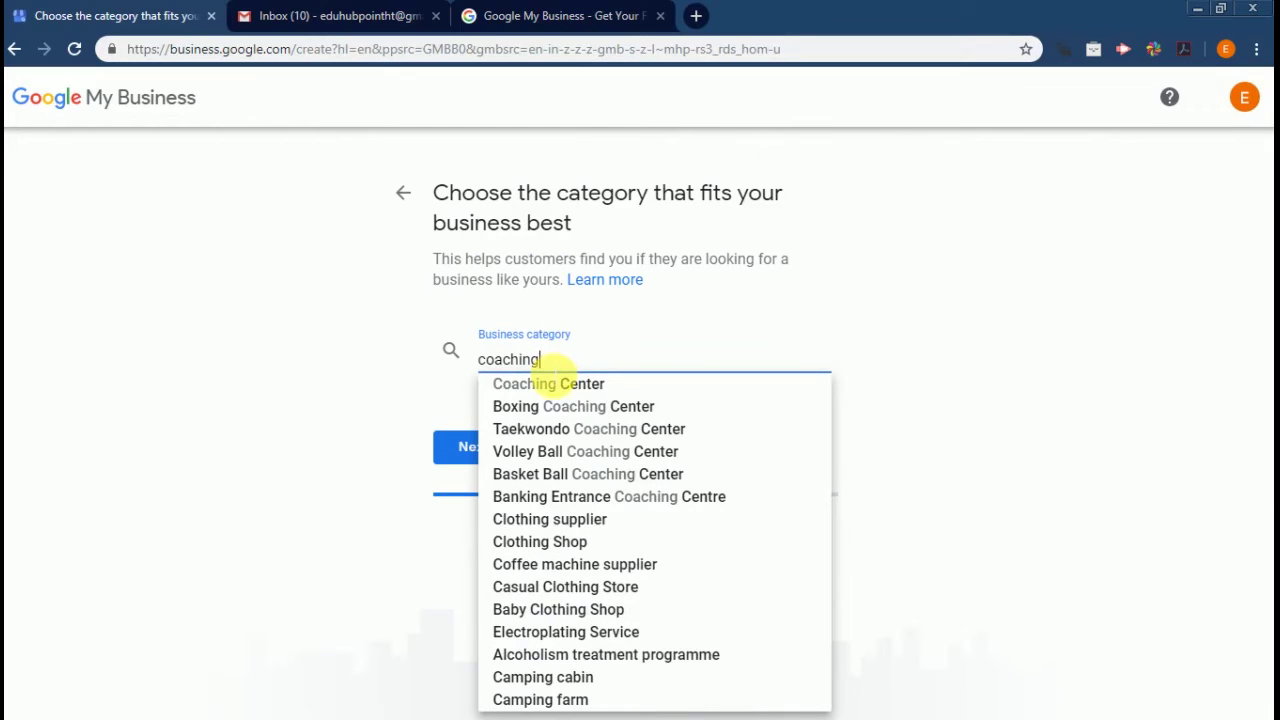
left_click(553, 385)
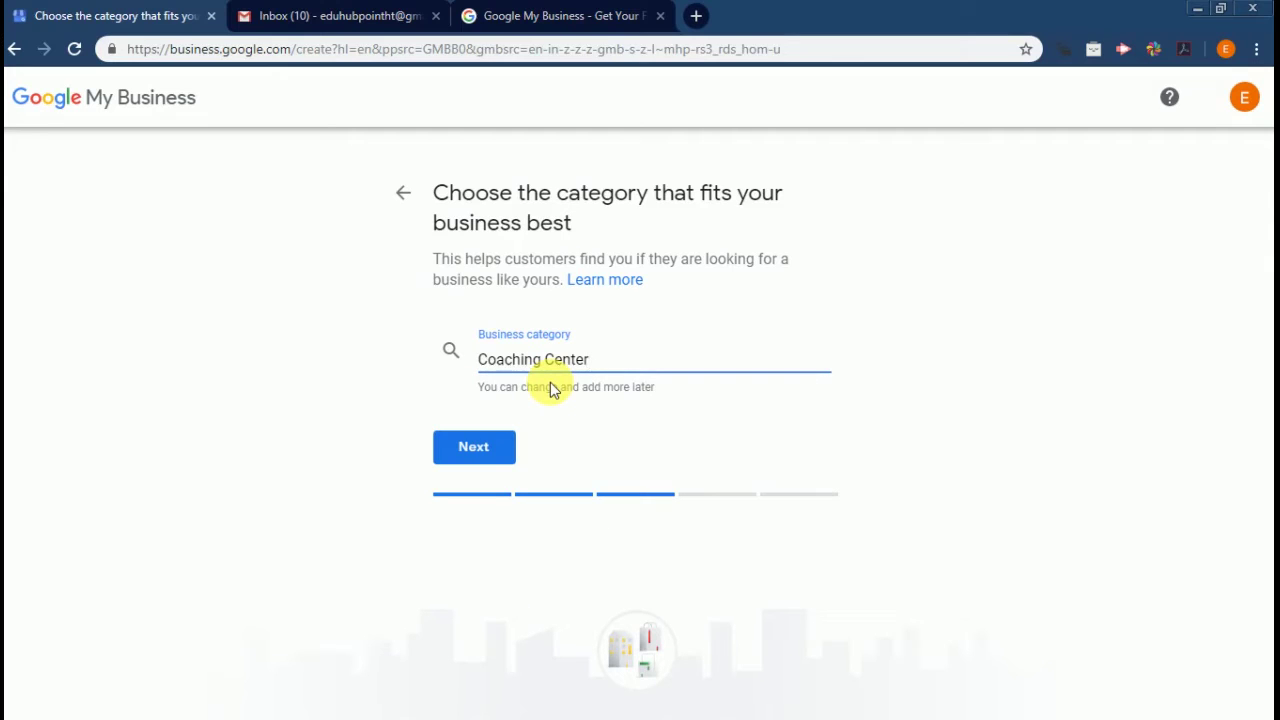
key("BackSpace")
key("BackSpace")
key("BackSpace")
key("BackSpace")
key("BackSpace")
key("BackSpace")
key("BackSpace")
key("BackSpace")
key("BackSpace")
key("BackSpace")
key("BackSpace")
key("BackSpace")
key("BackSpace")
key("BackSpace")
key("BackSpace")
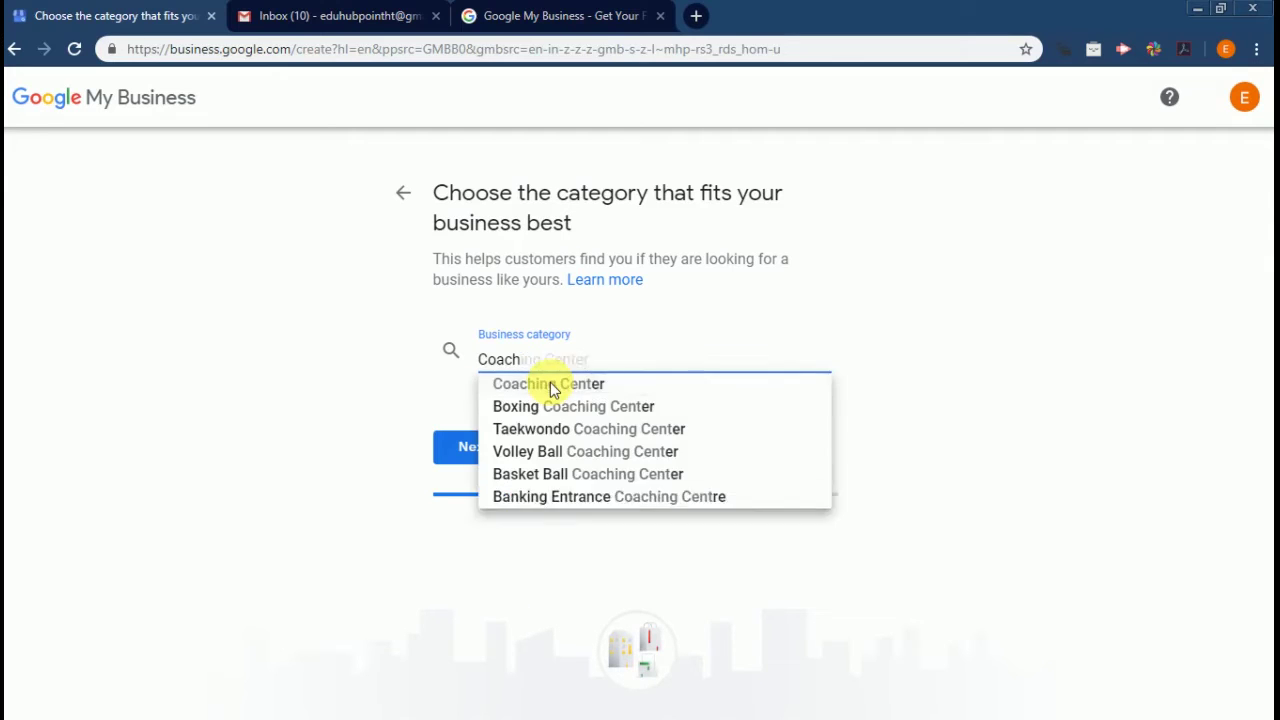
type("restor")
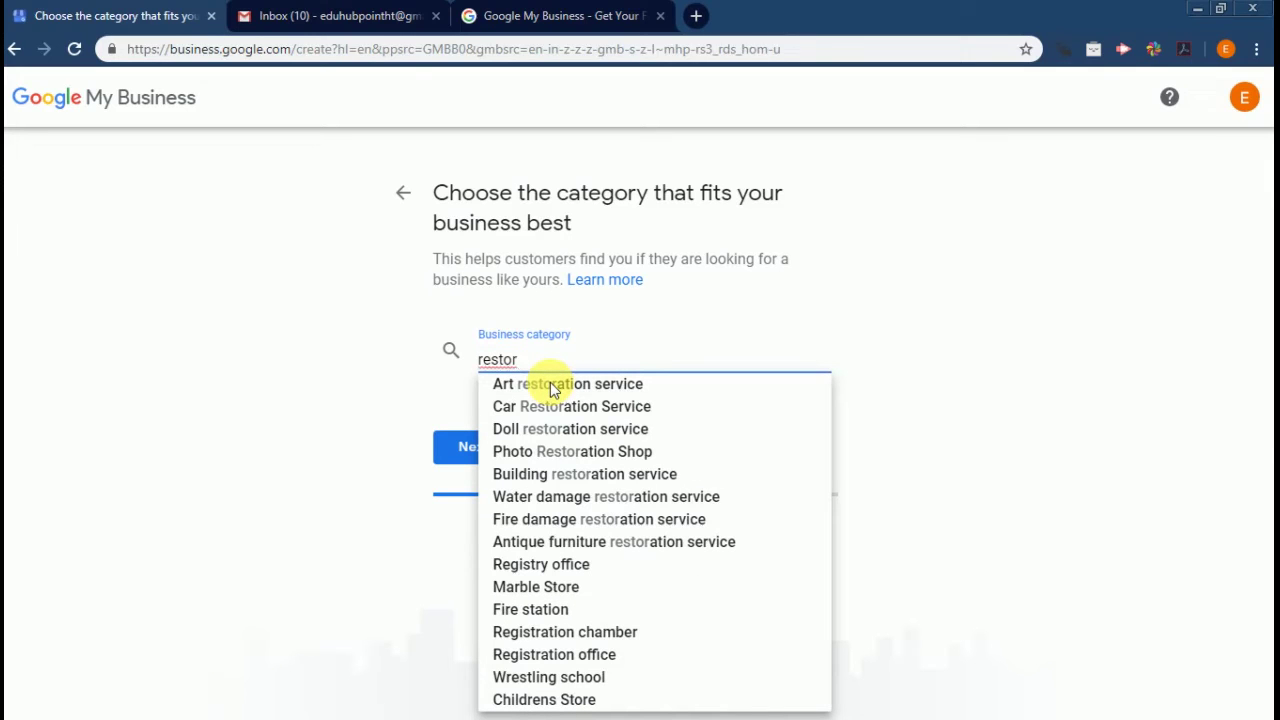
type("ent")
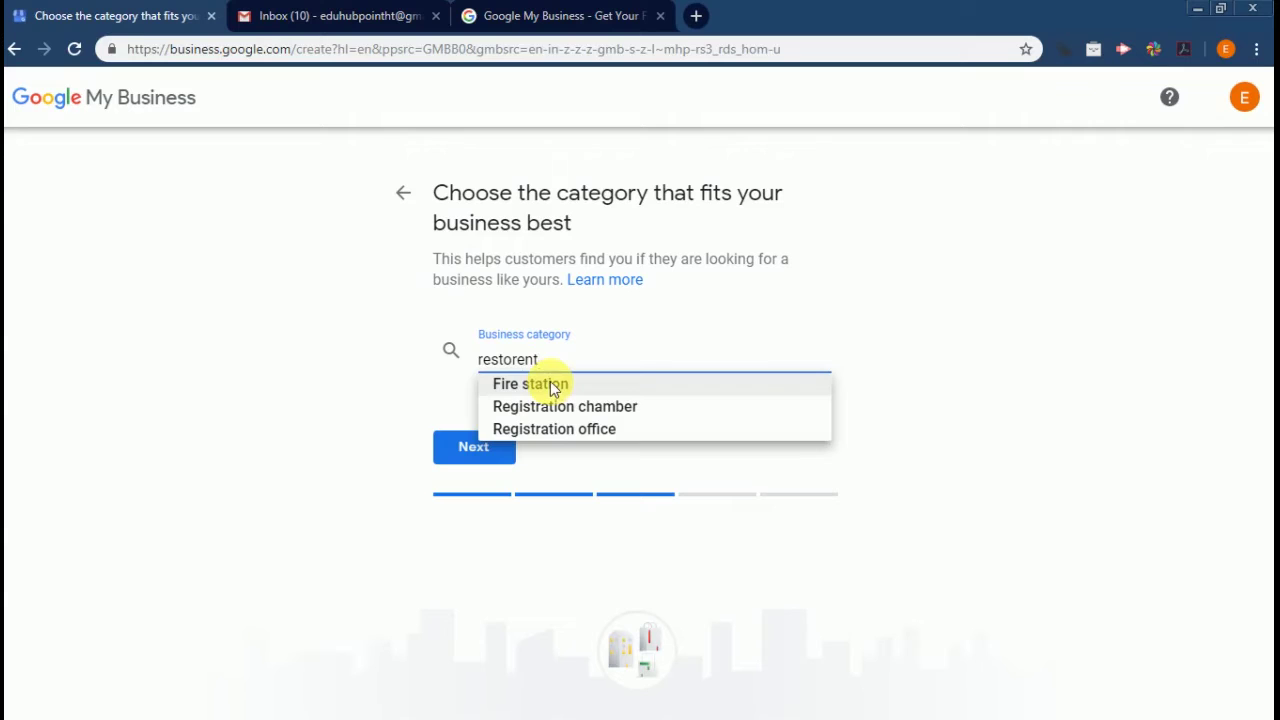
key("BackSpace")
key("BackSpace")
key("BackSpace")
key("BackSpace")
key("BackSpace")
key("BackSpace")
key("BackSpace")
key("BackSpace")
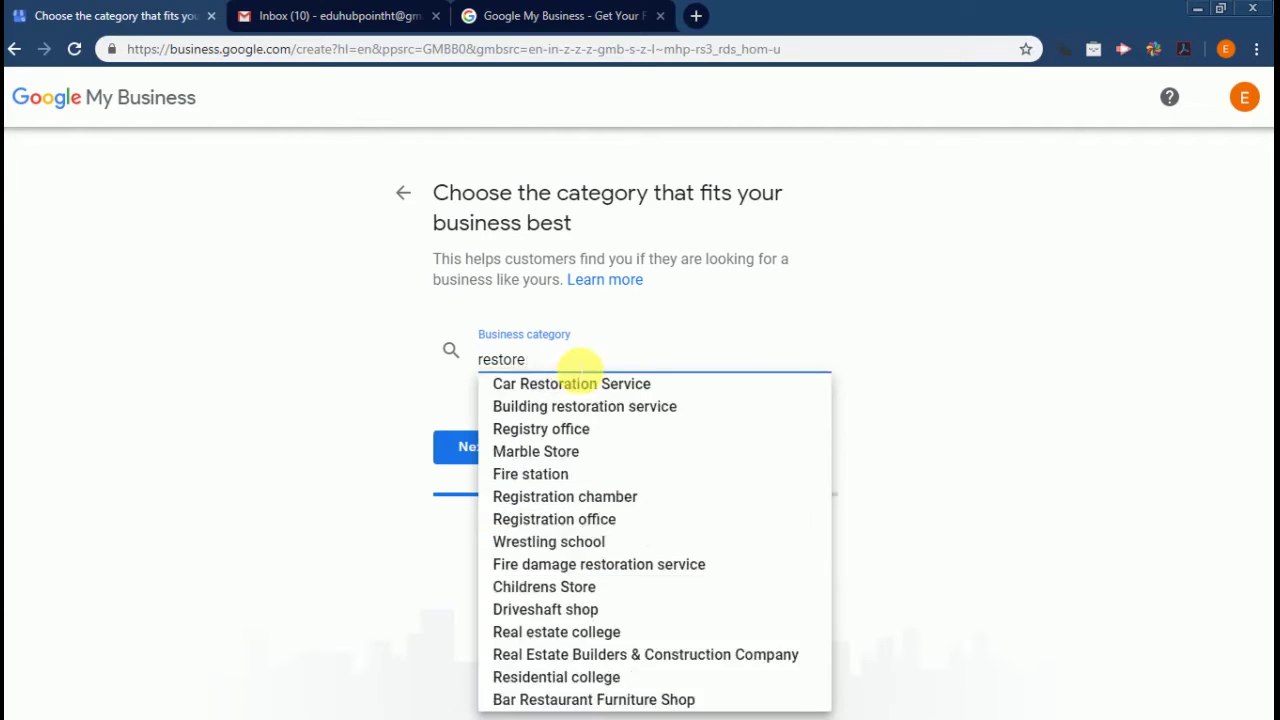
key("BackSpace")
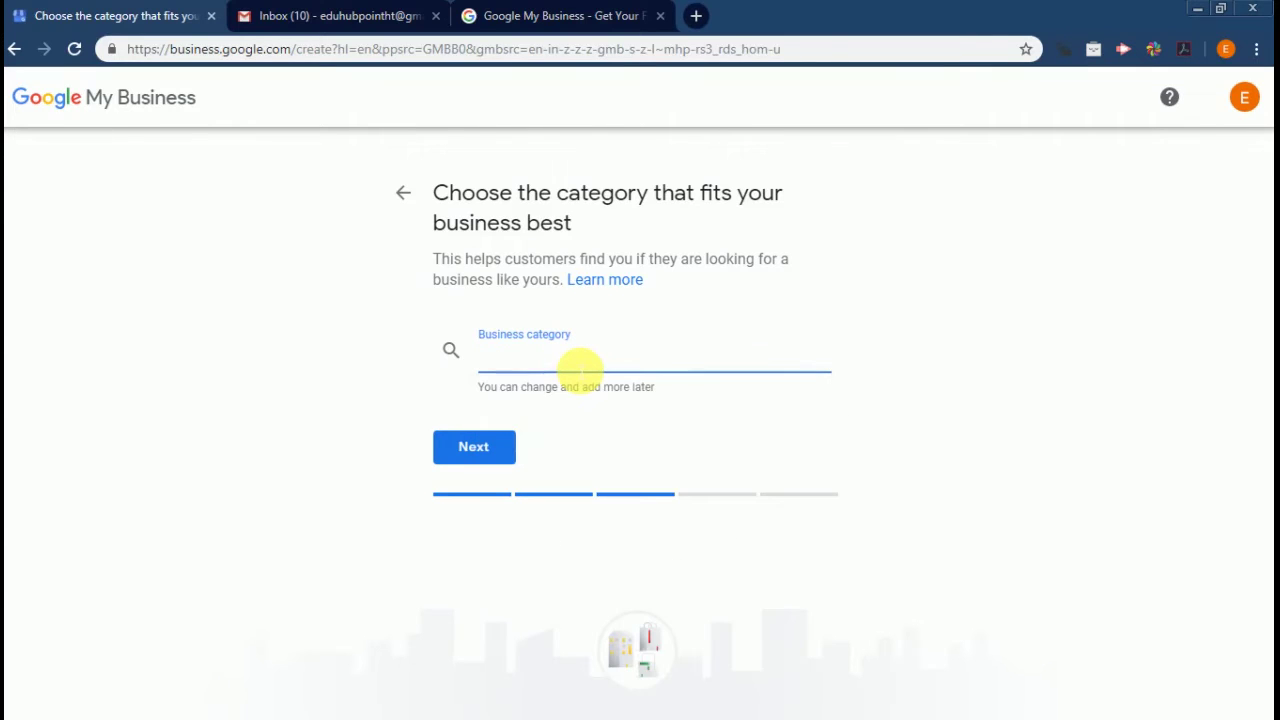
type("f")
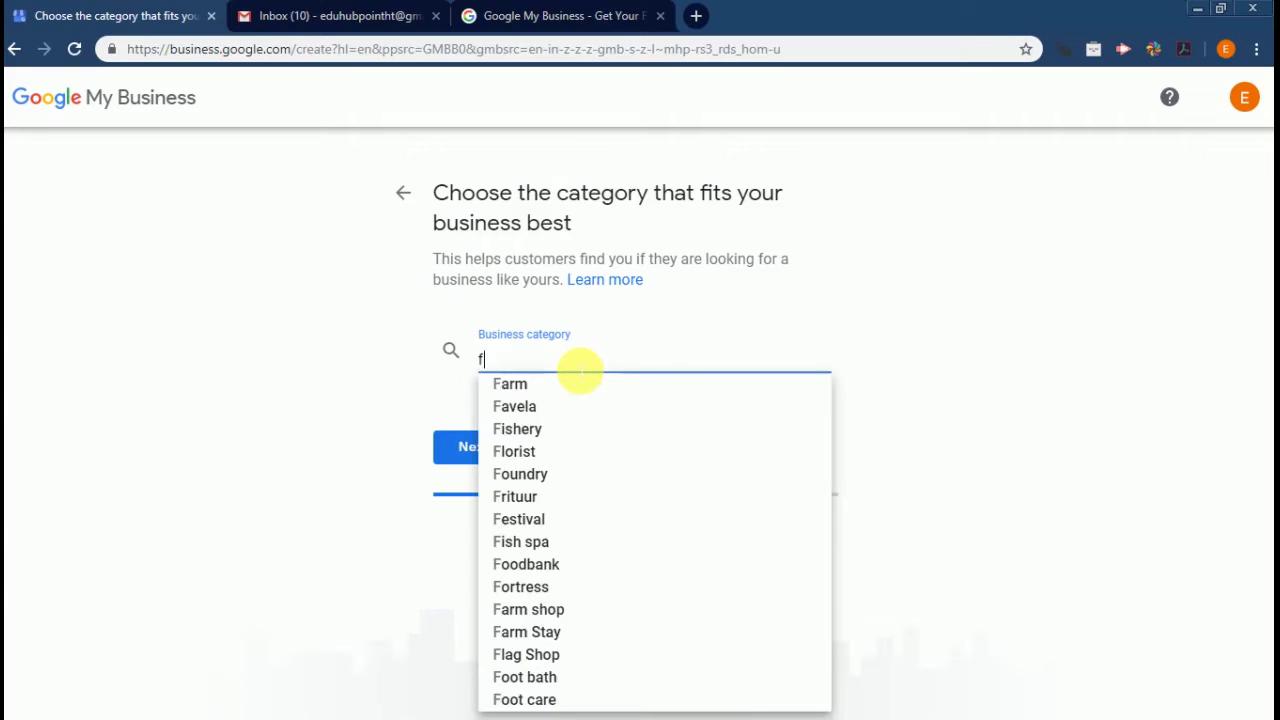
type("ood")
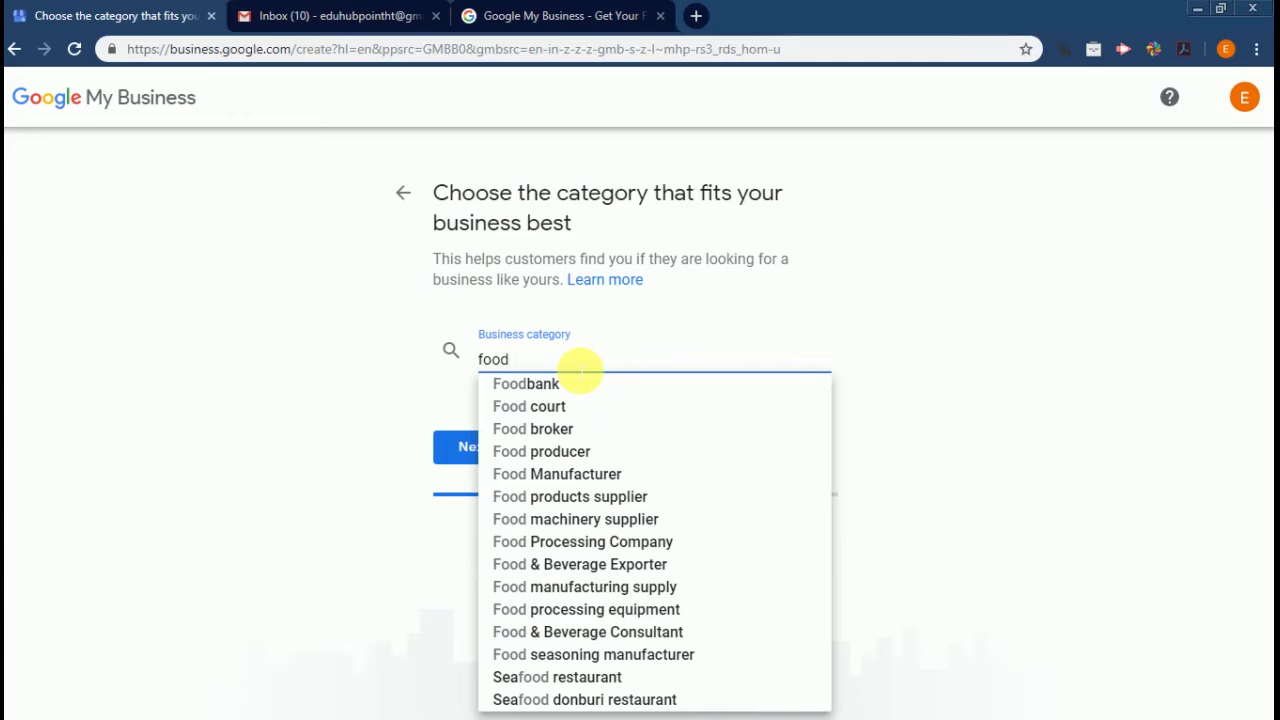
key("BackSpace")
key("BackSpace")
key("BackSpace")
key("BackSpace")
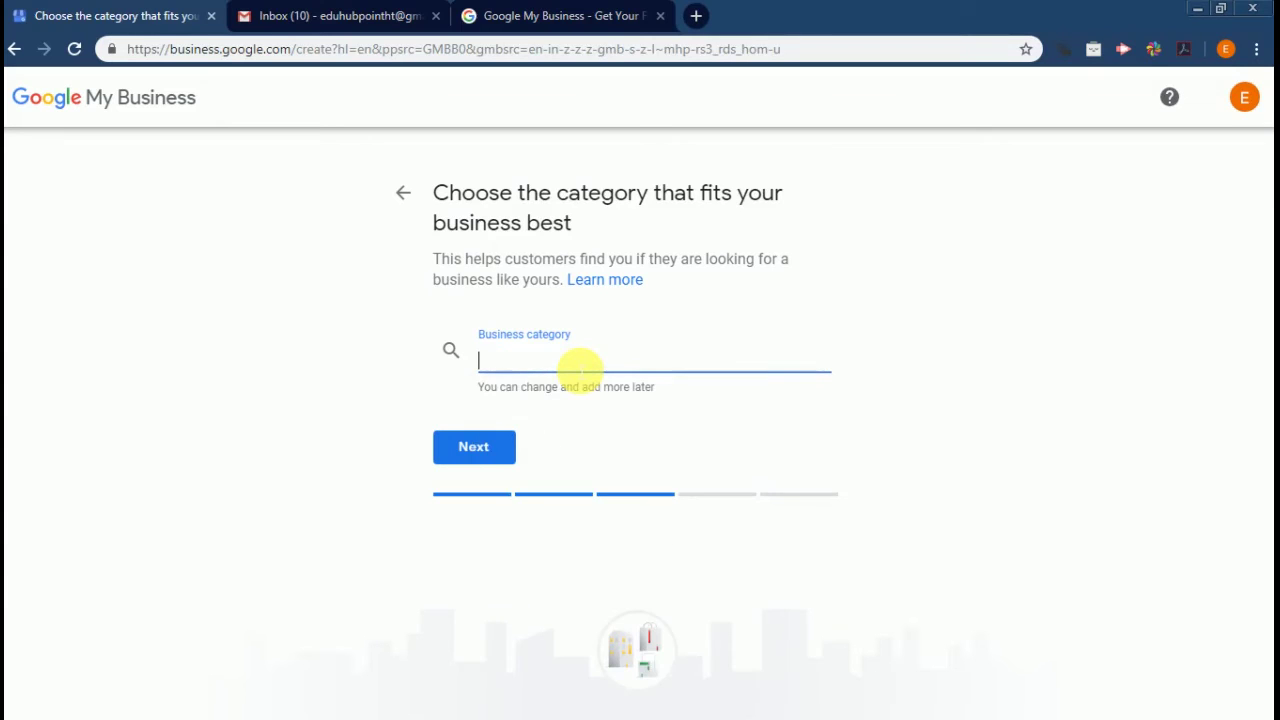
type("coach")
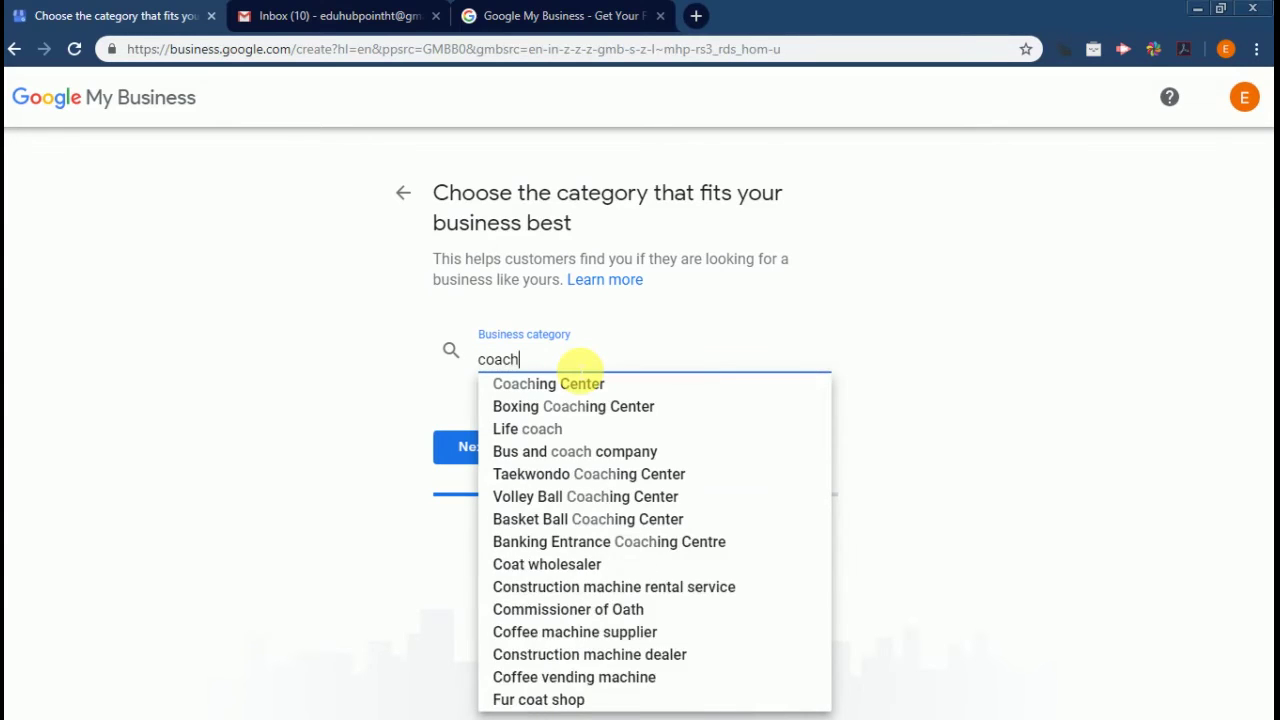
type("ing ")
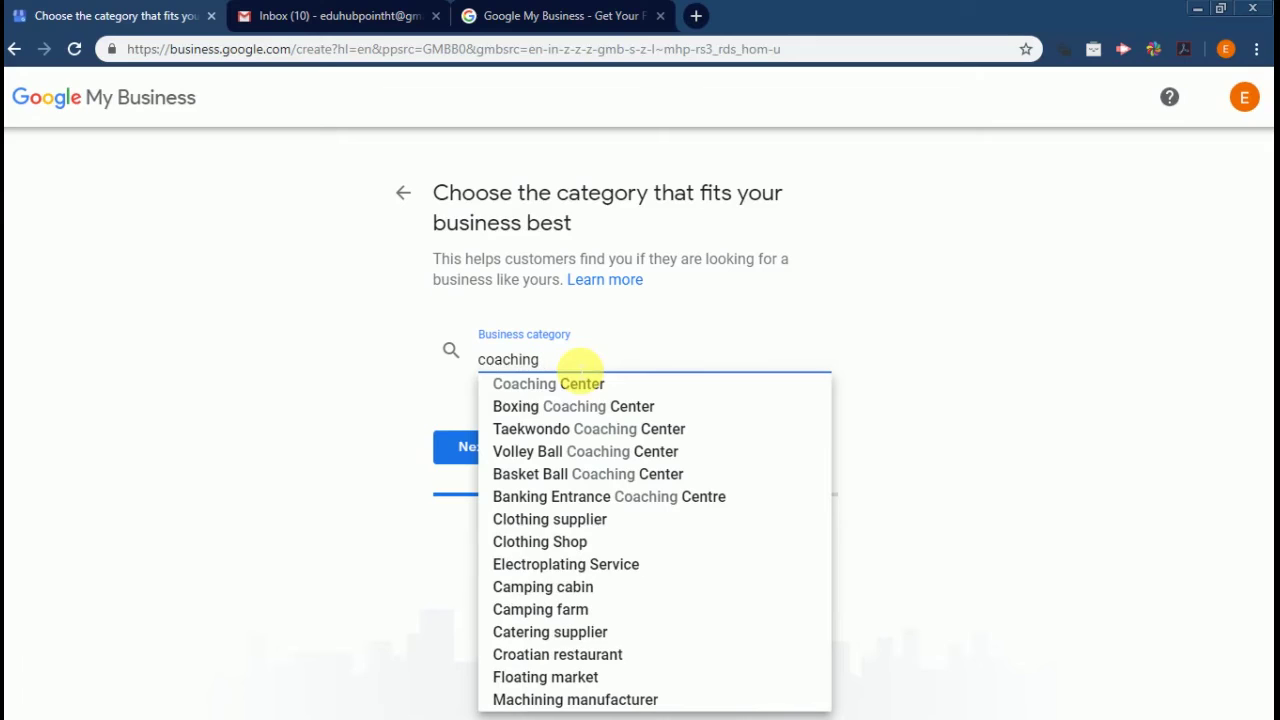
type("centre")
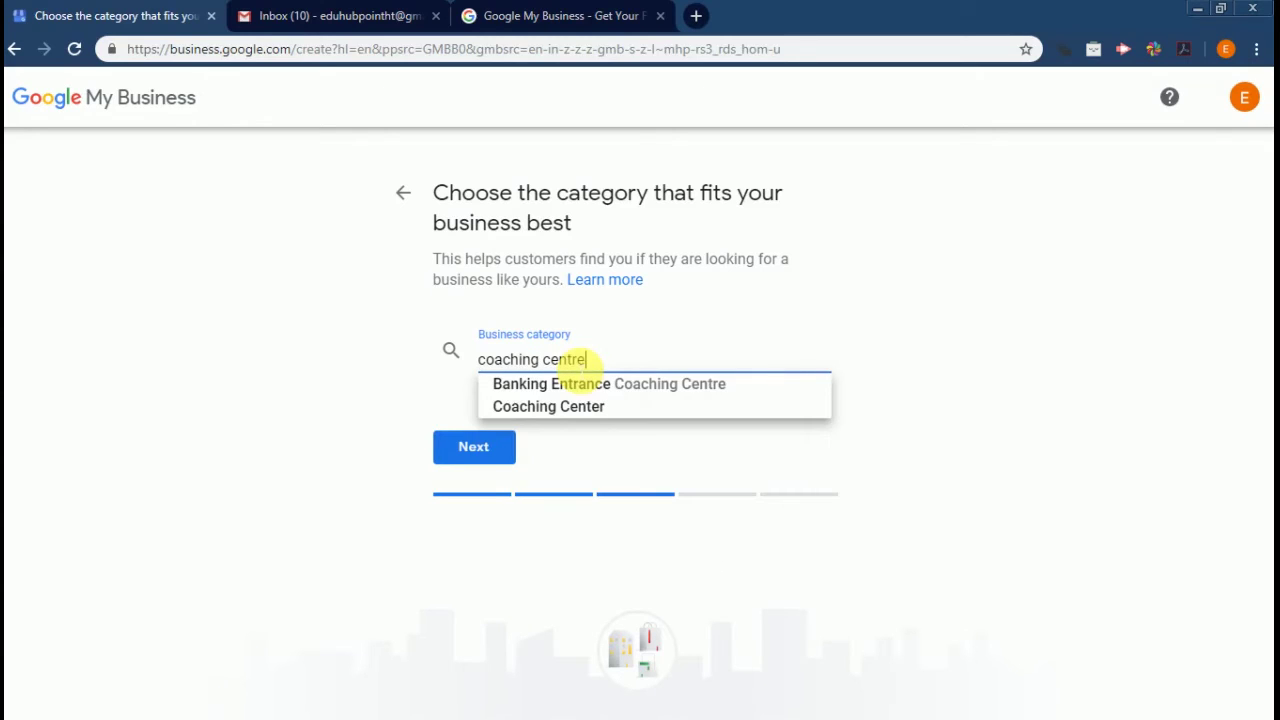
left_click(552, 405)
left_click(480, 452)
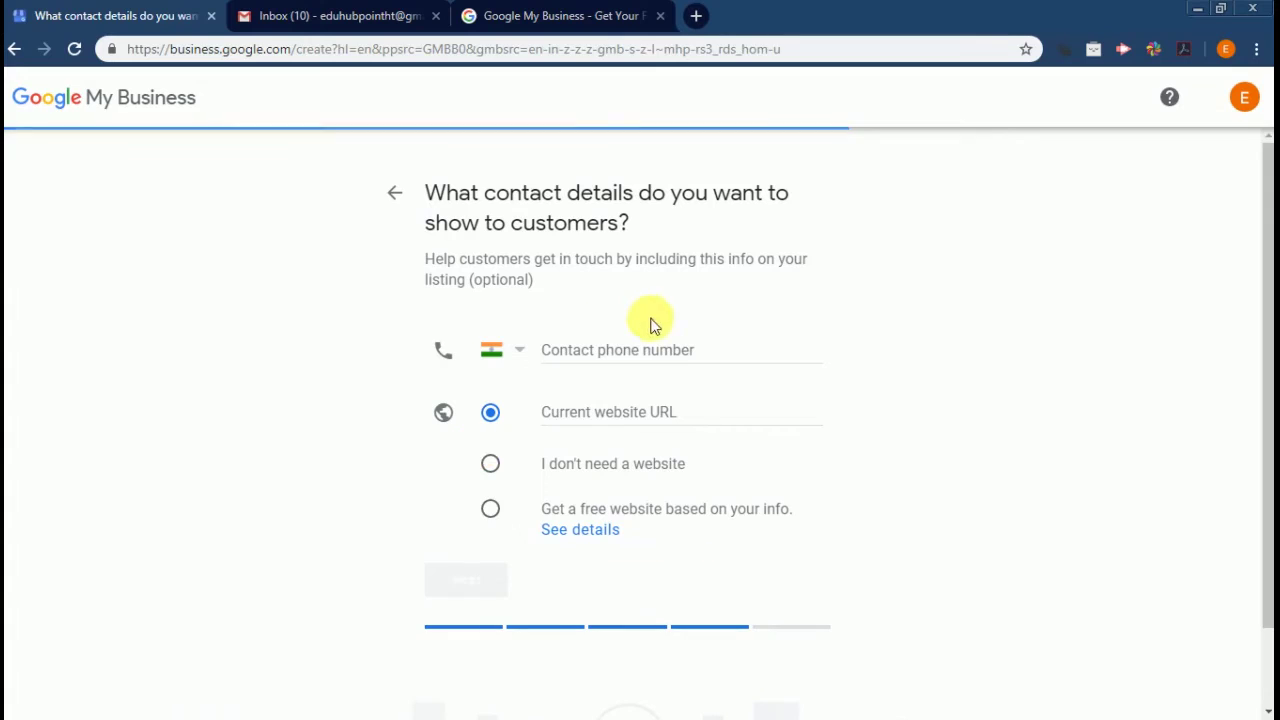
Enter the contact phone number and opt for a free website built from the listing info
left_click(643, 352)
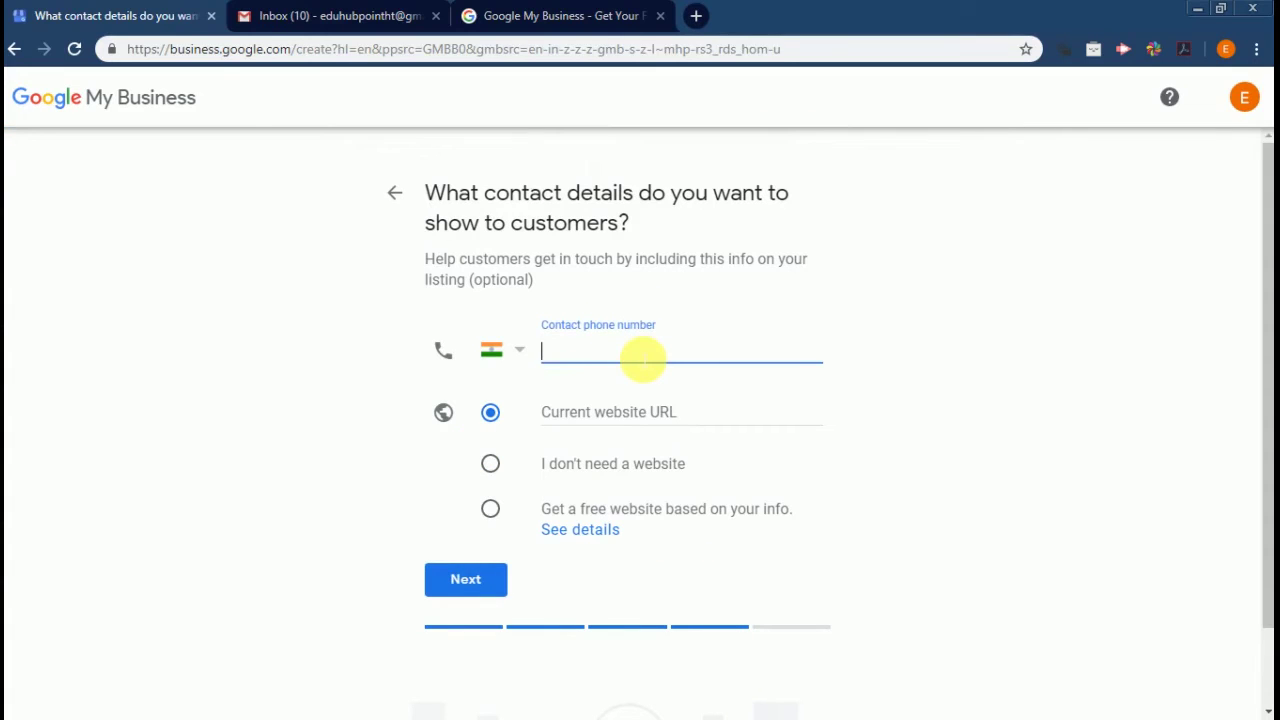
left_click(624, 414)
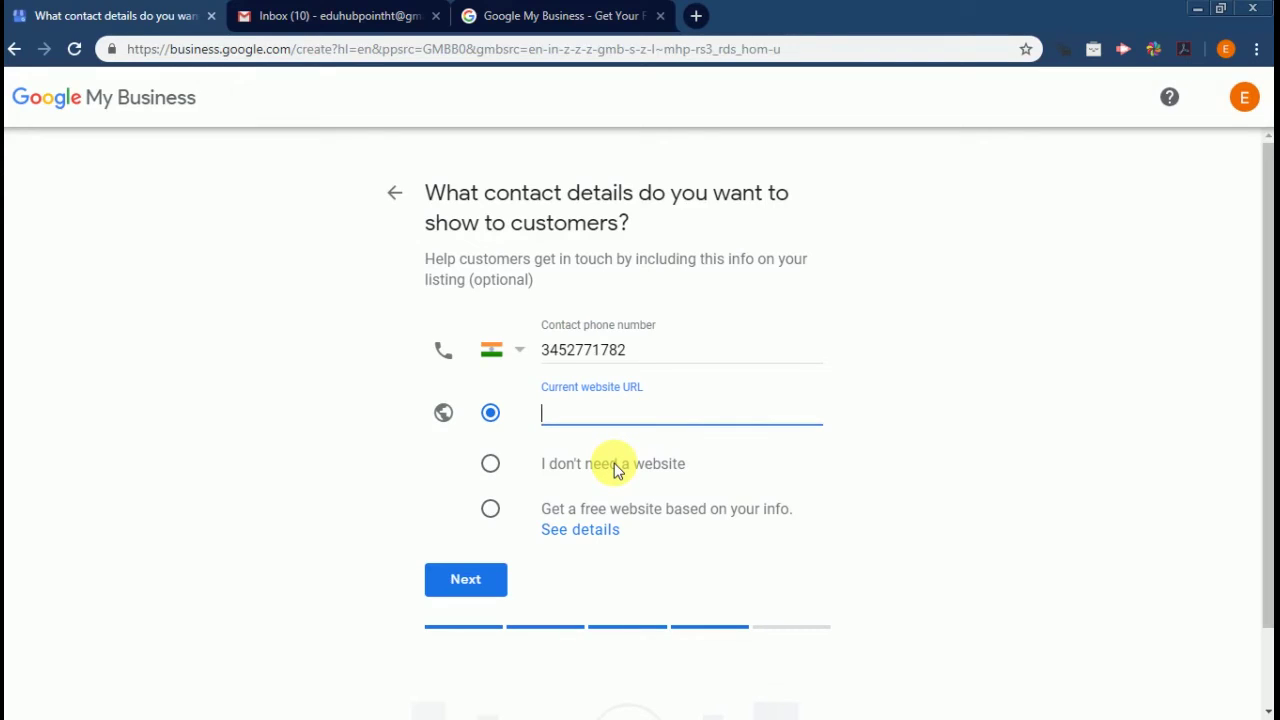
left_click(495, 510)
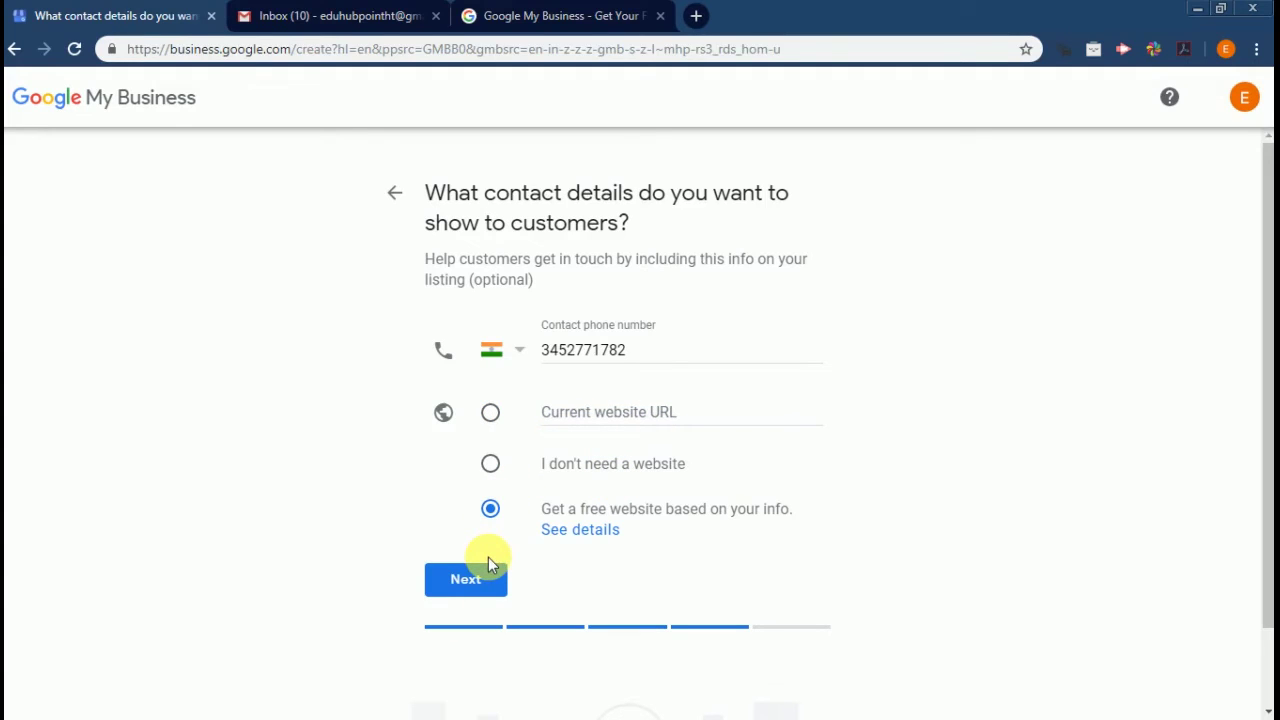
left_click(490, 578)
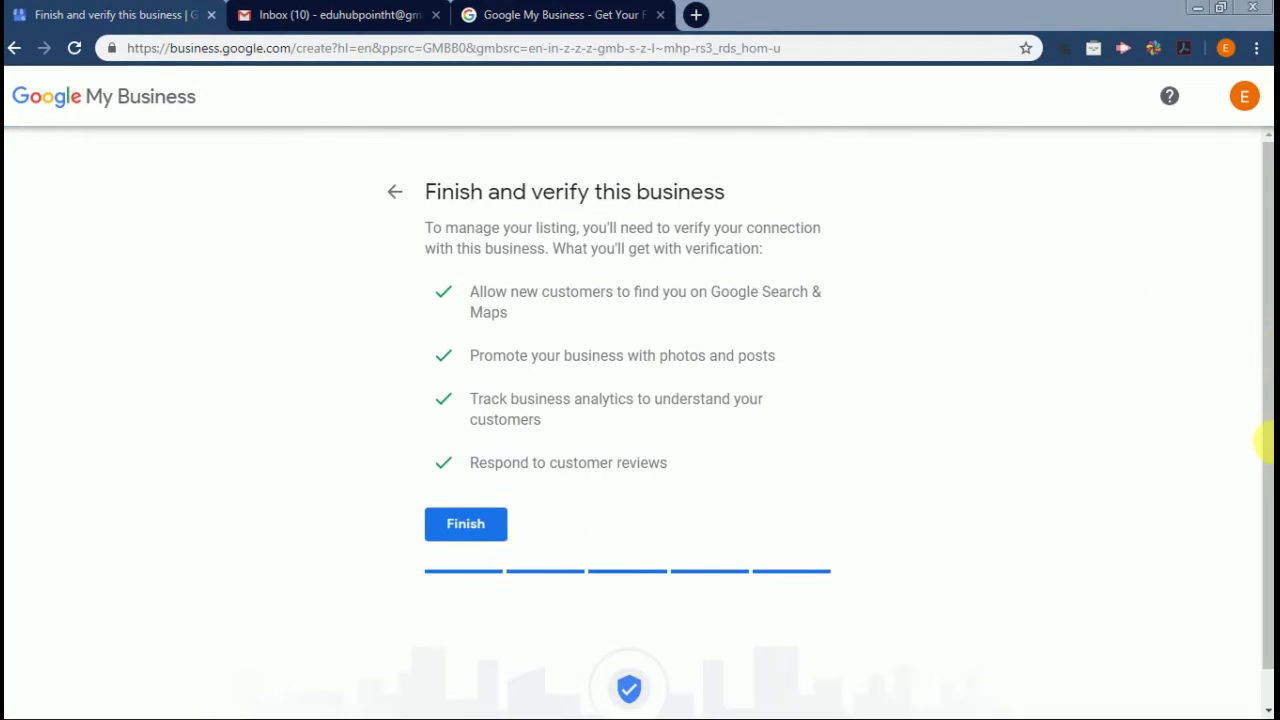
Finish the listing, enter the contact name, and request verification by postcard mail
left_click(492, 524)
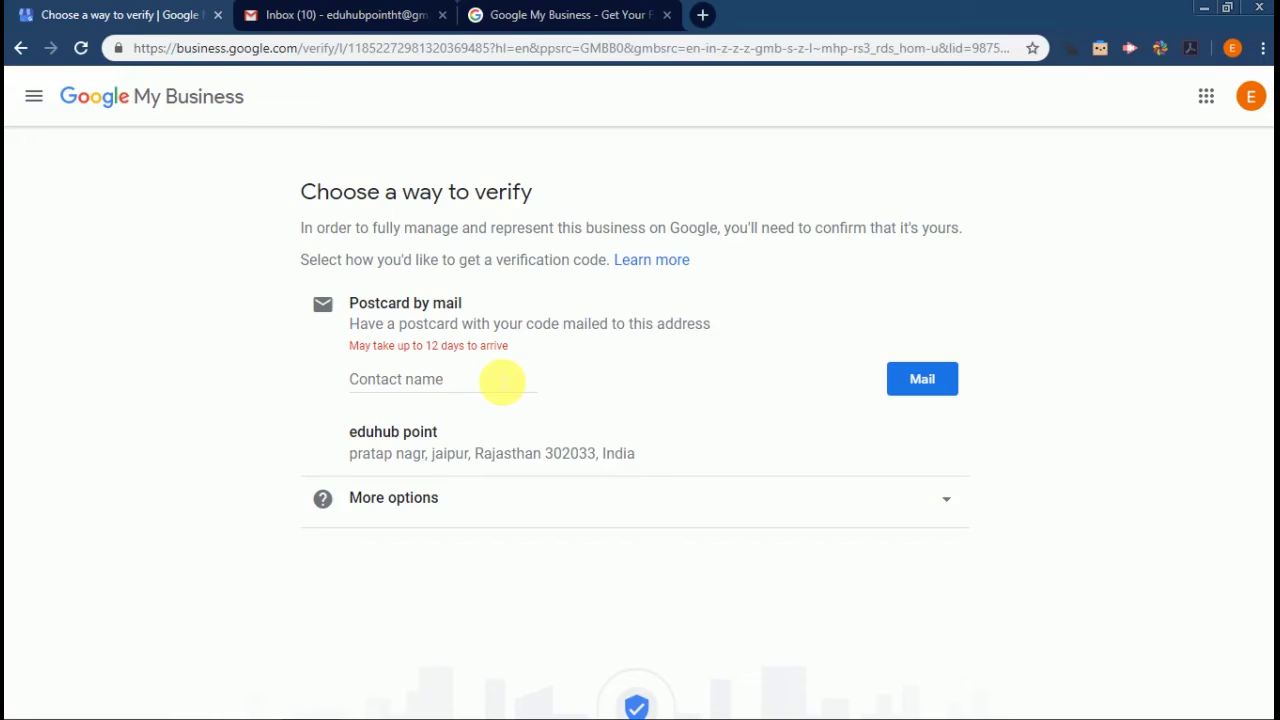
left_click(501, 381)
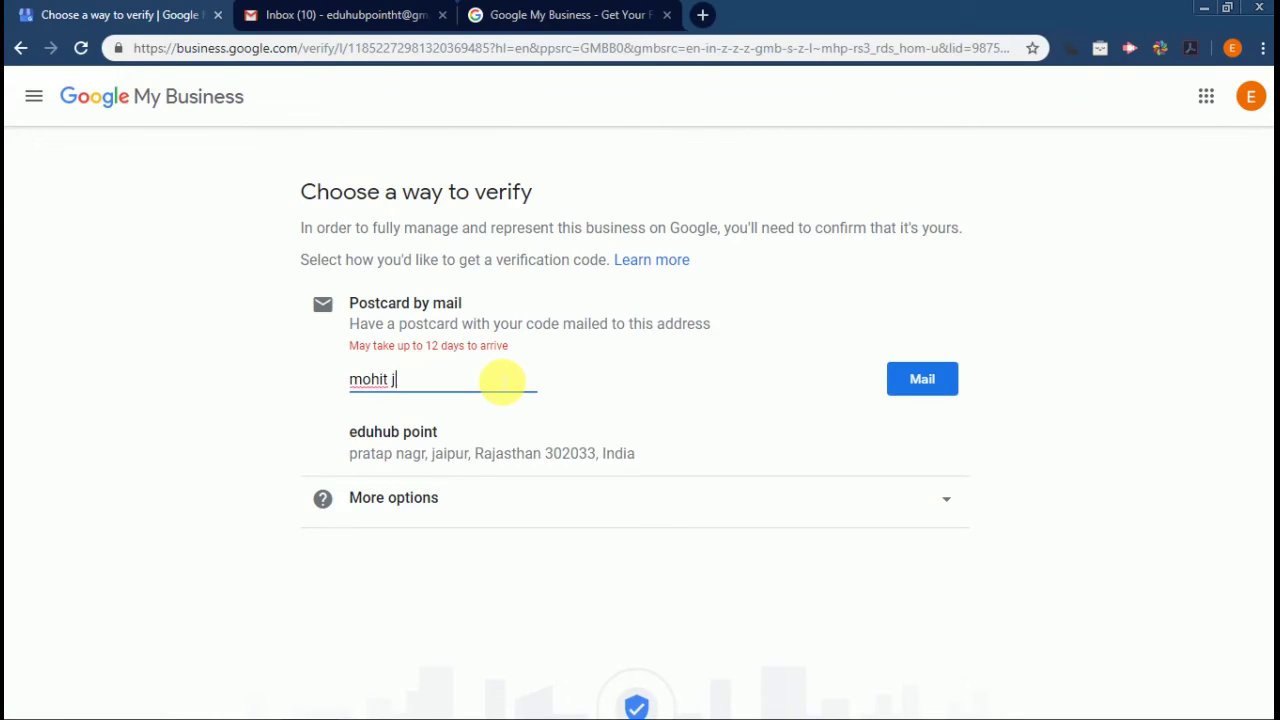
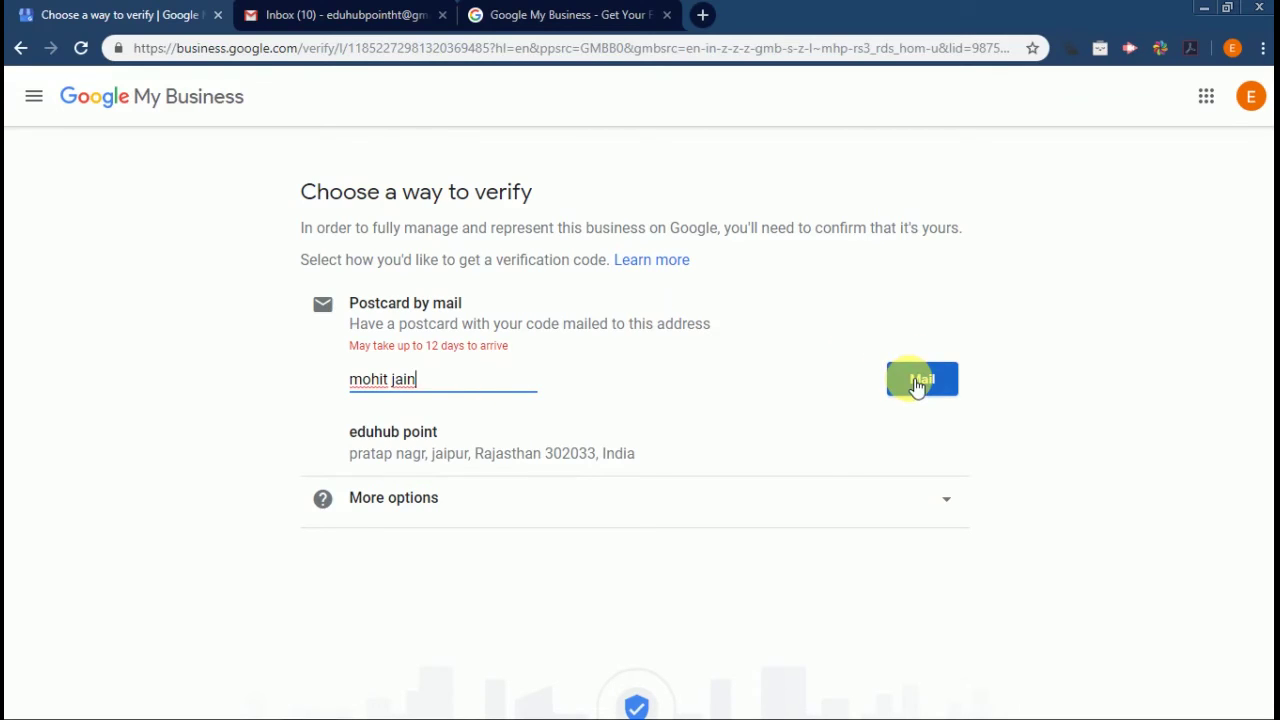
left_click(917, 384)
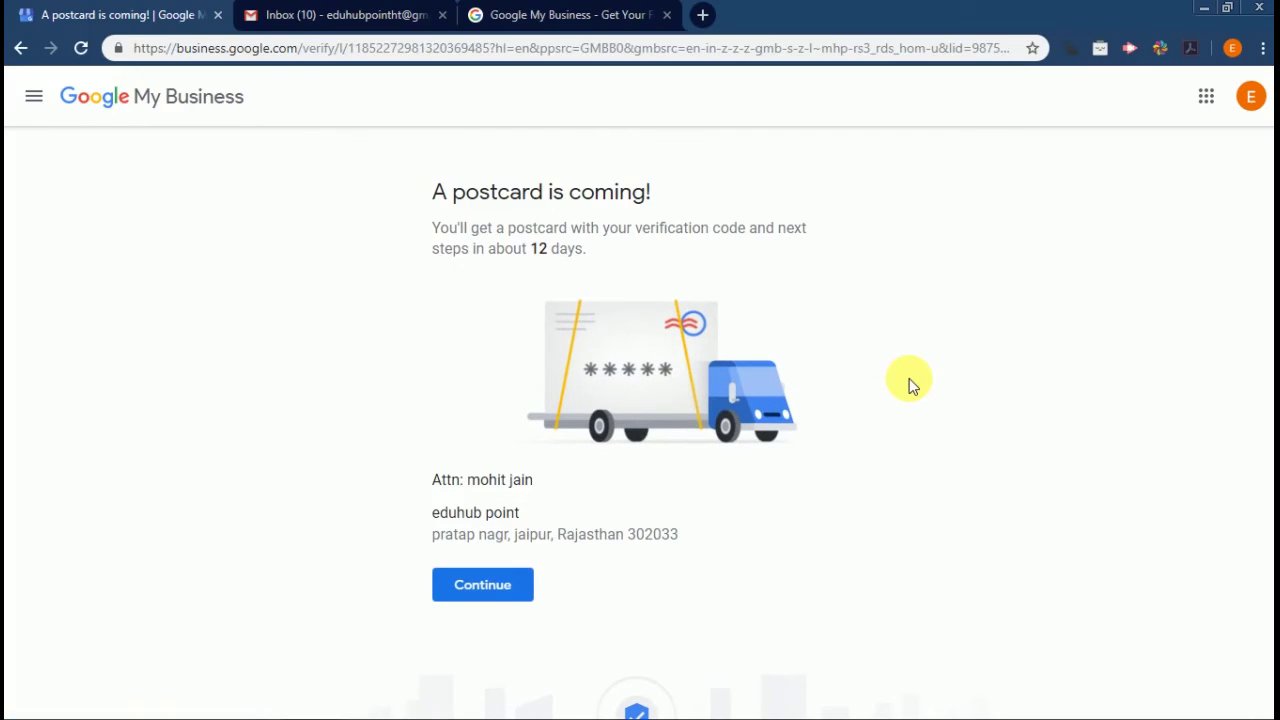
Confirm the postcard request, dismiss the welcome message, and switch to the overview tab
left_click(494, 598)
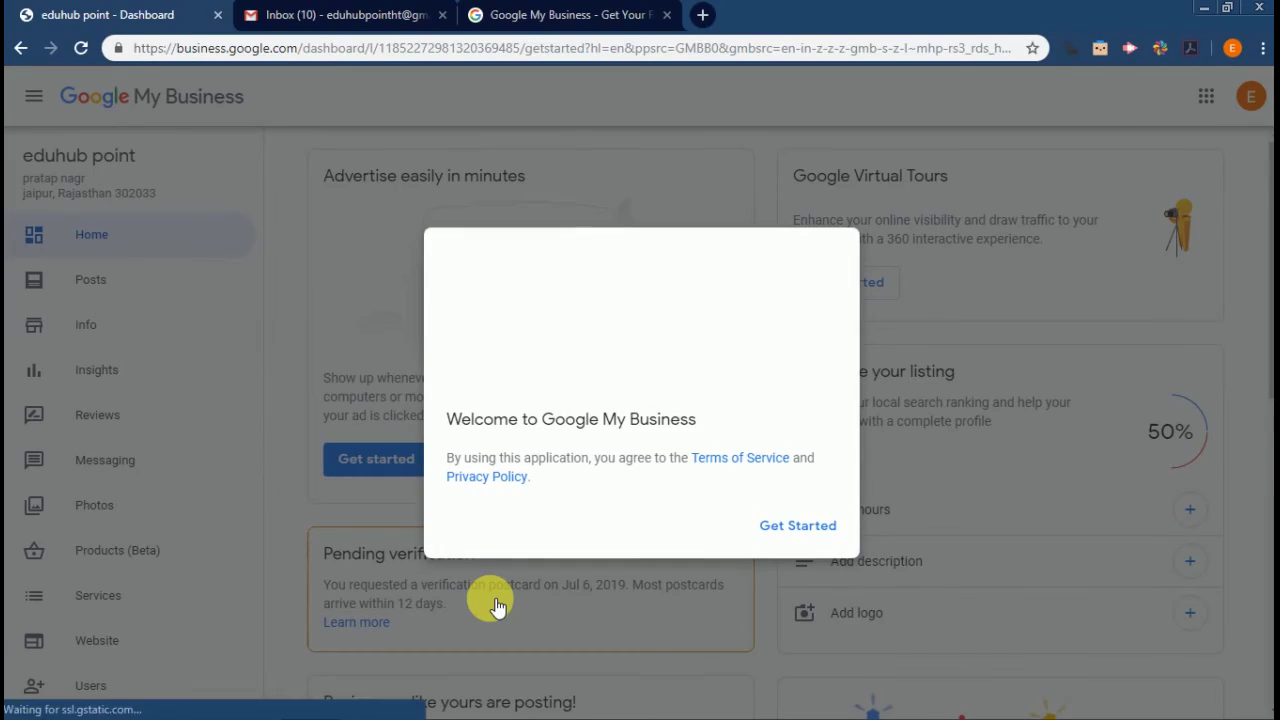
left_click(810, 528)
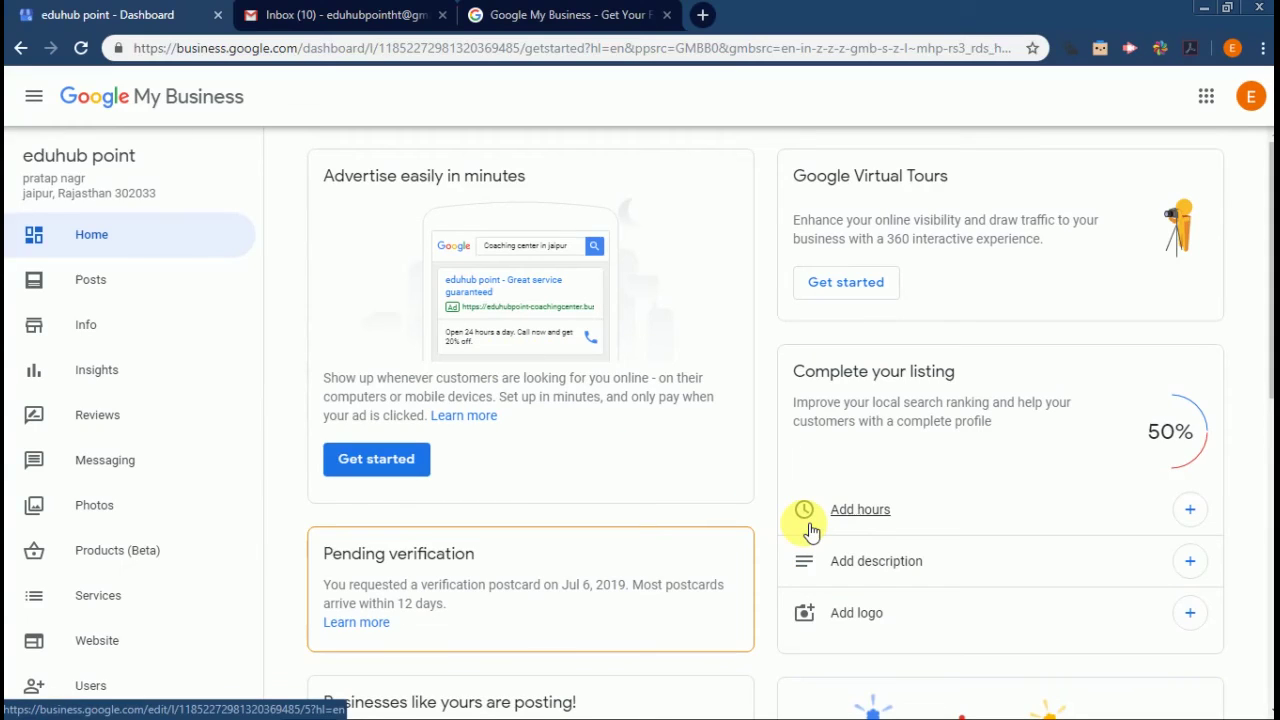
left_click(578, 20)
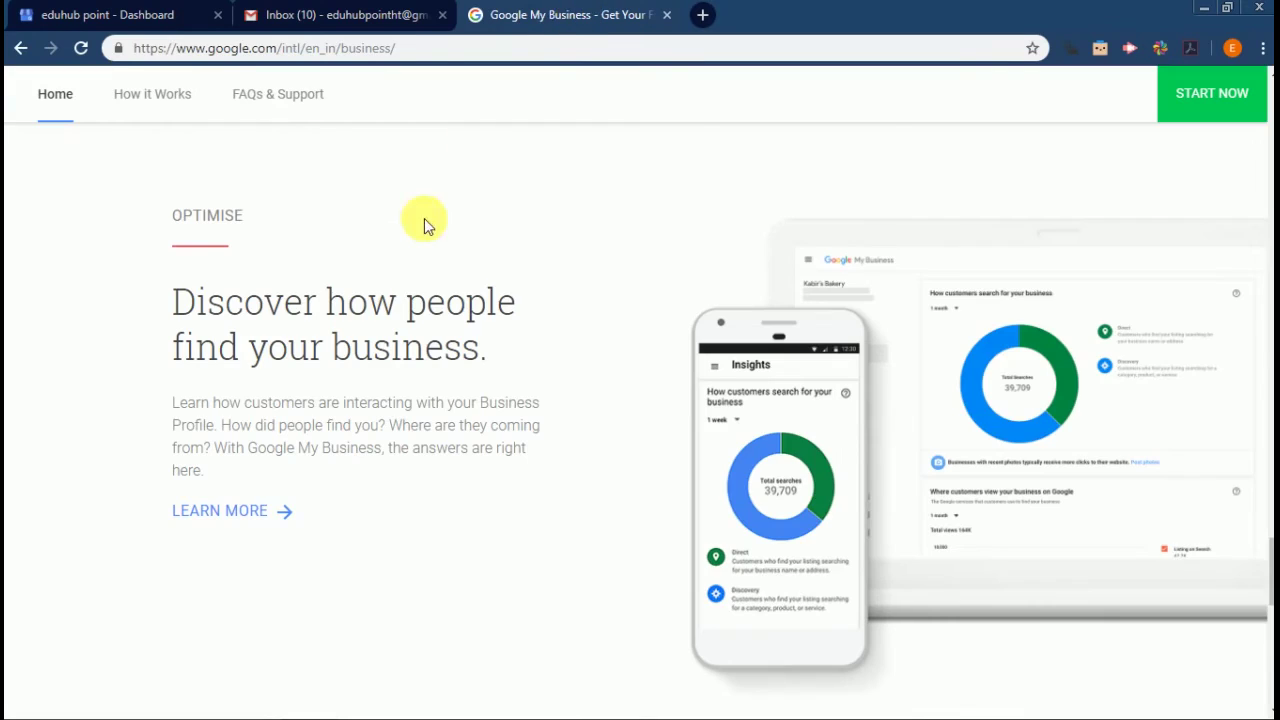
Go to google.com and search for 'eduhub point'
left_click(390, 56)
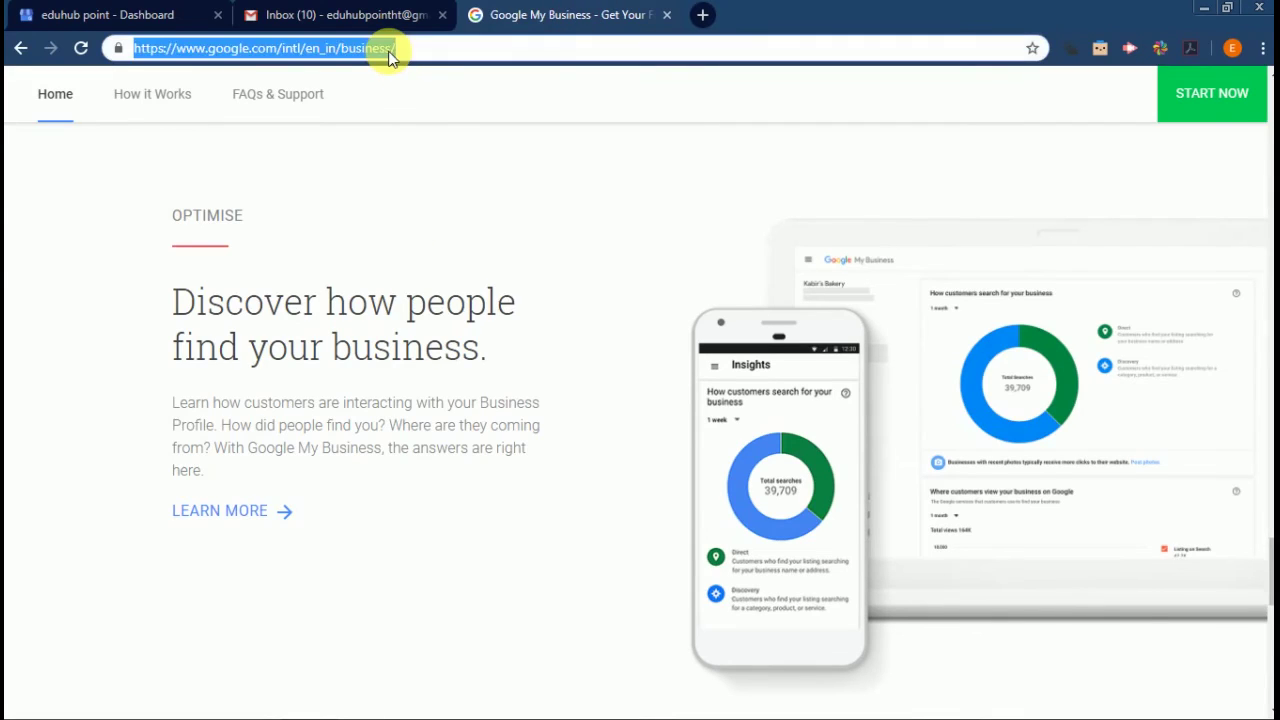
type("google.com")
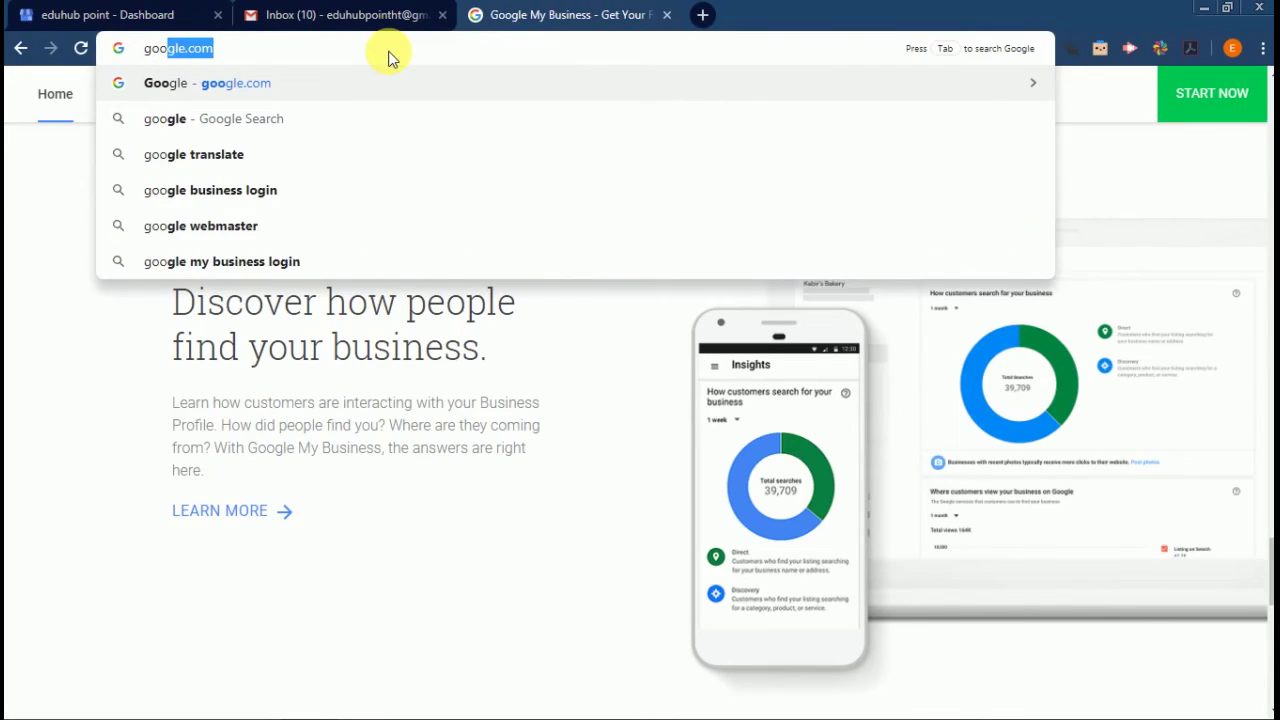
key("Return")
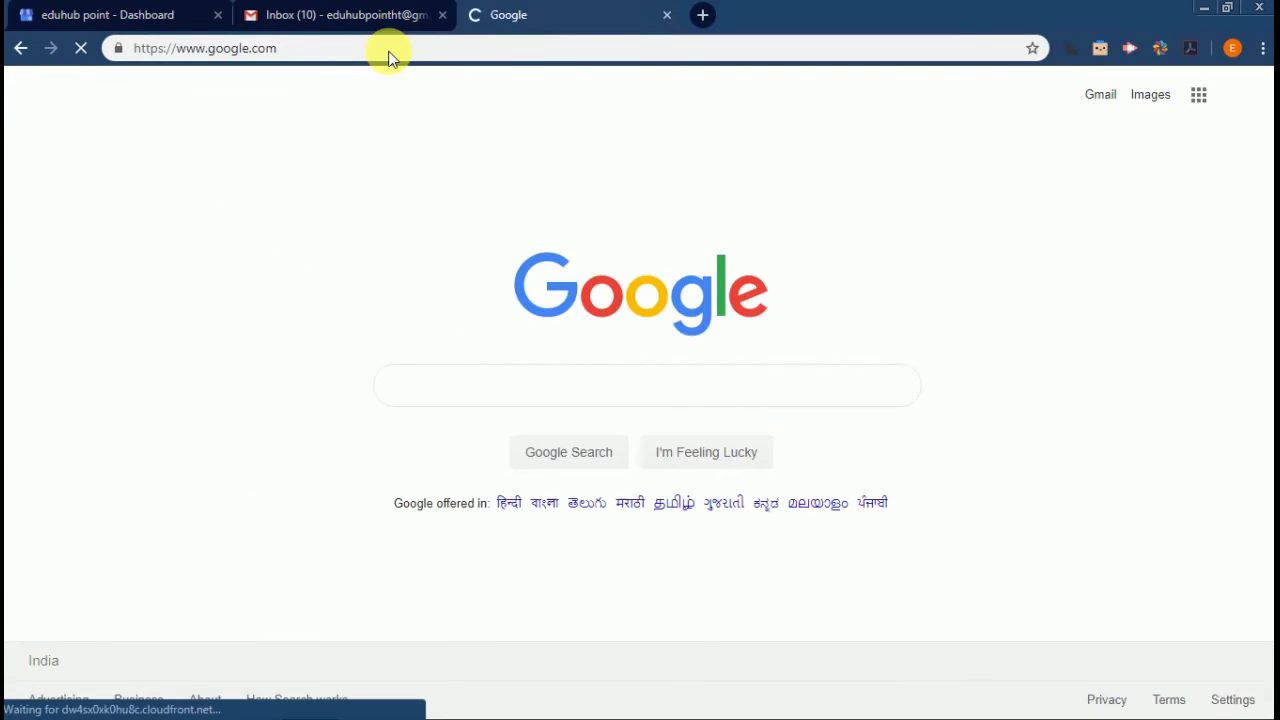
type("eduhub point")
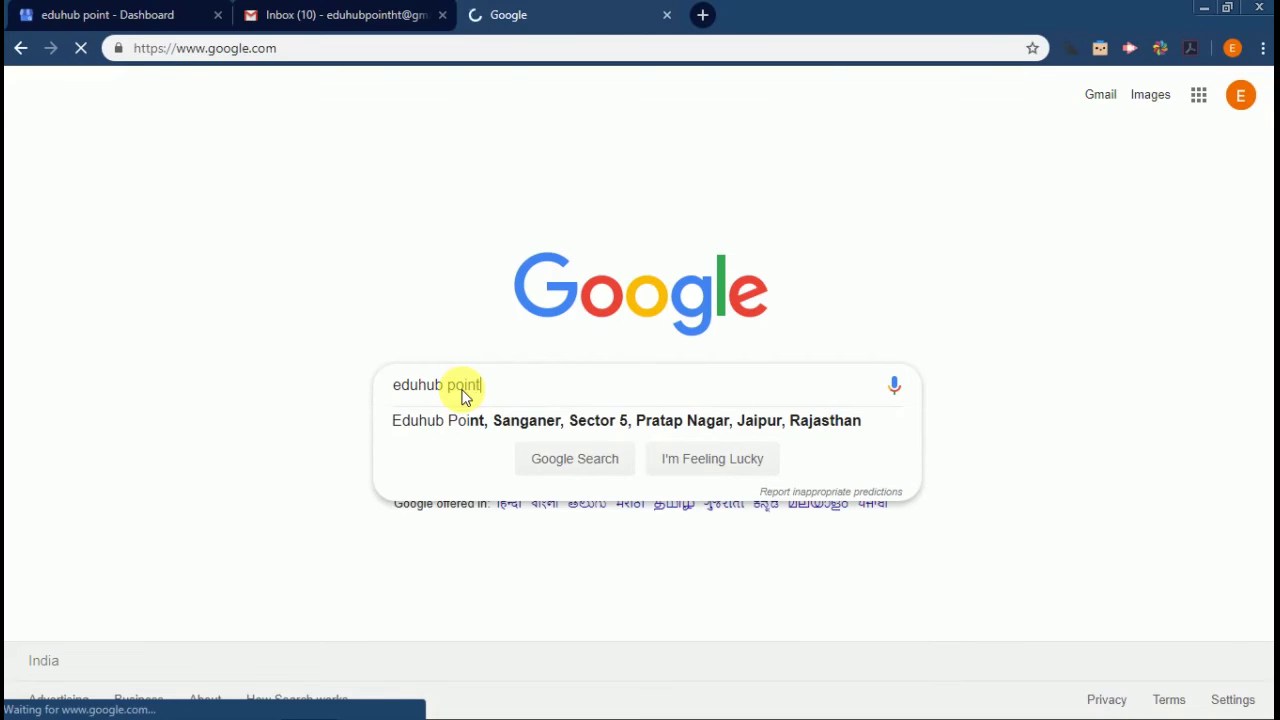
key("Return")
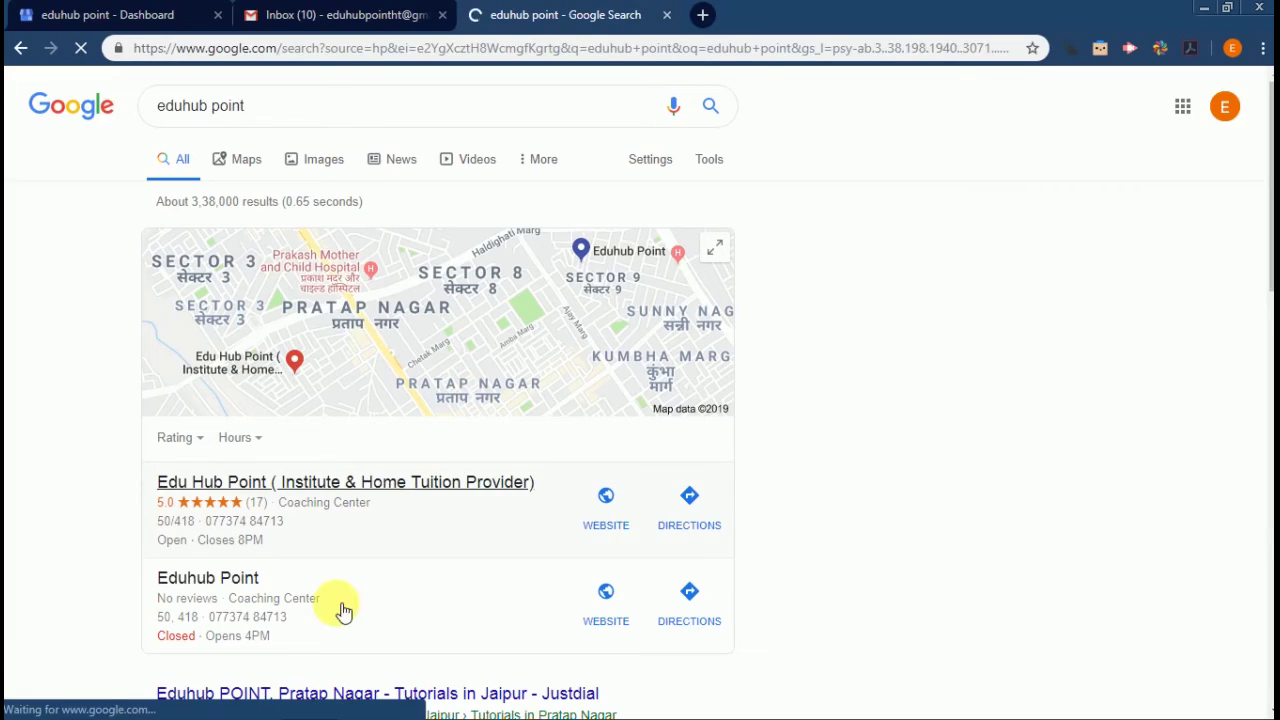
View the expanded local coaching centre listings, then return to the full results
left_click(256, 484)
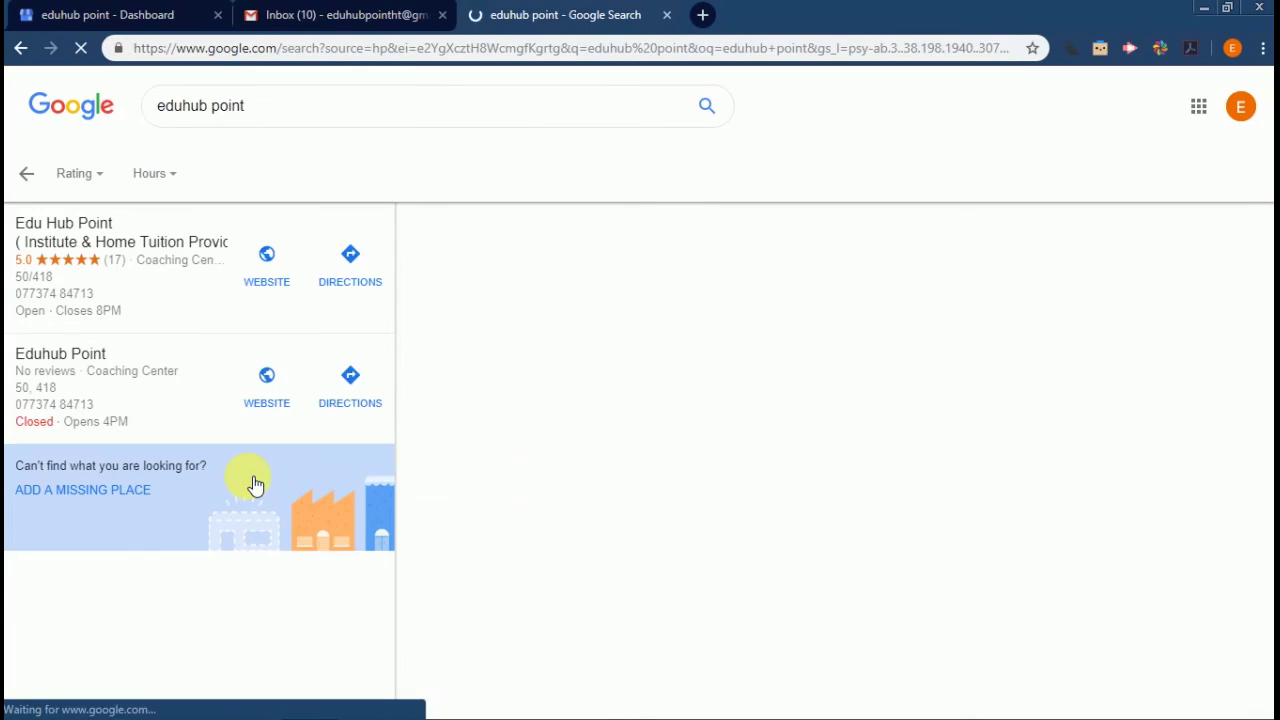
left_click(306, 103)
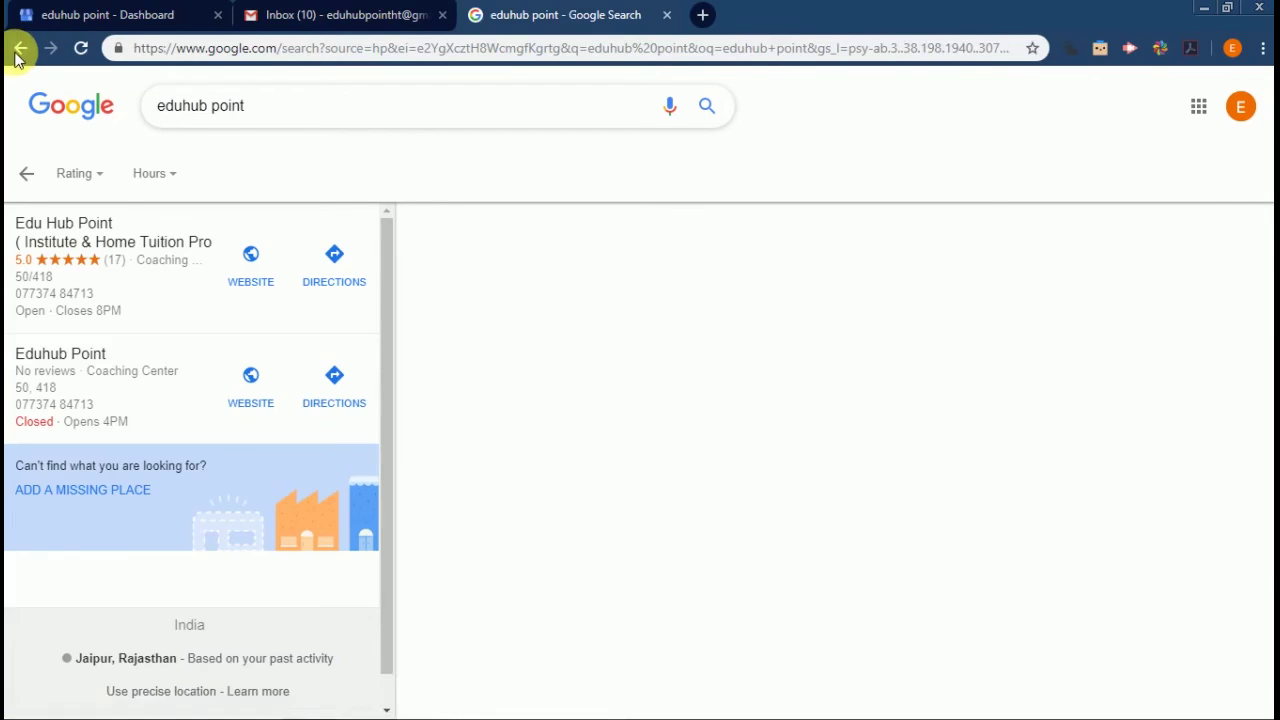
left_click(19, 50)
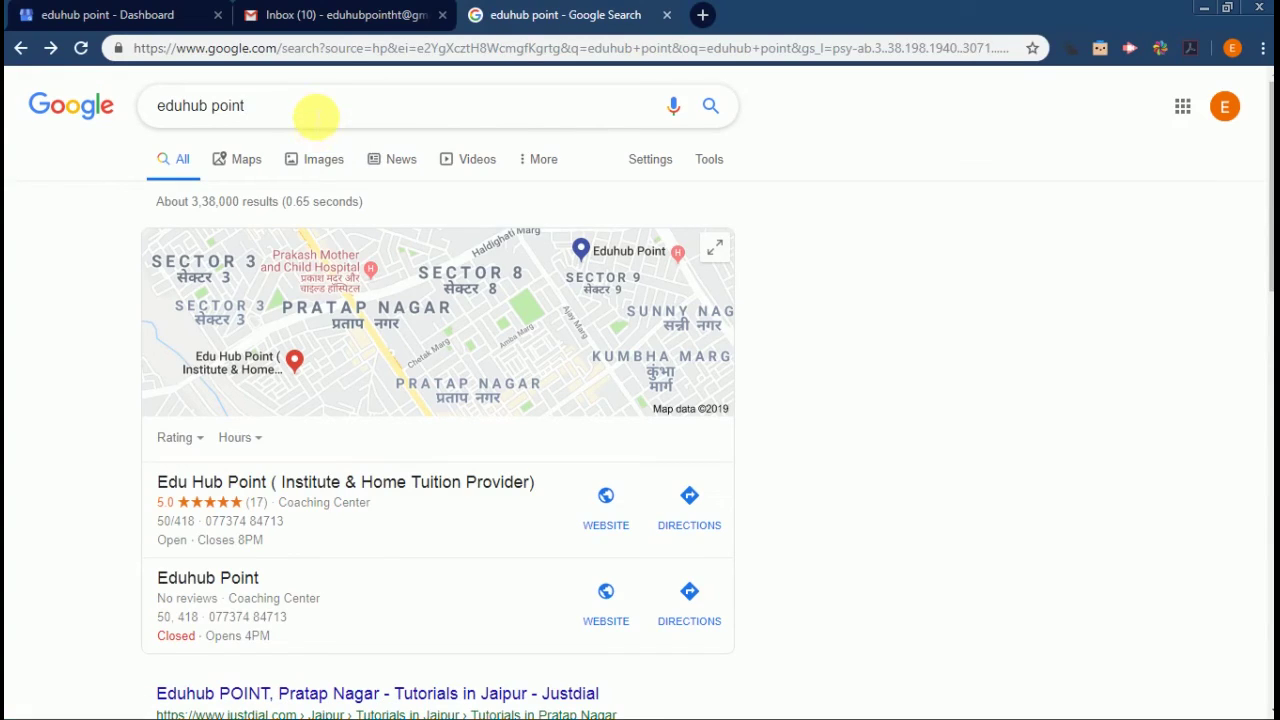
Refine the query and search the suggested 'Edu Hub Point ( Institute & Home Tuition Provider)'
type("institute @ home")
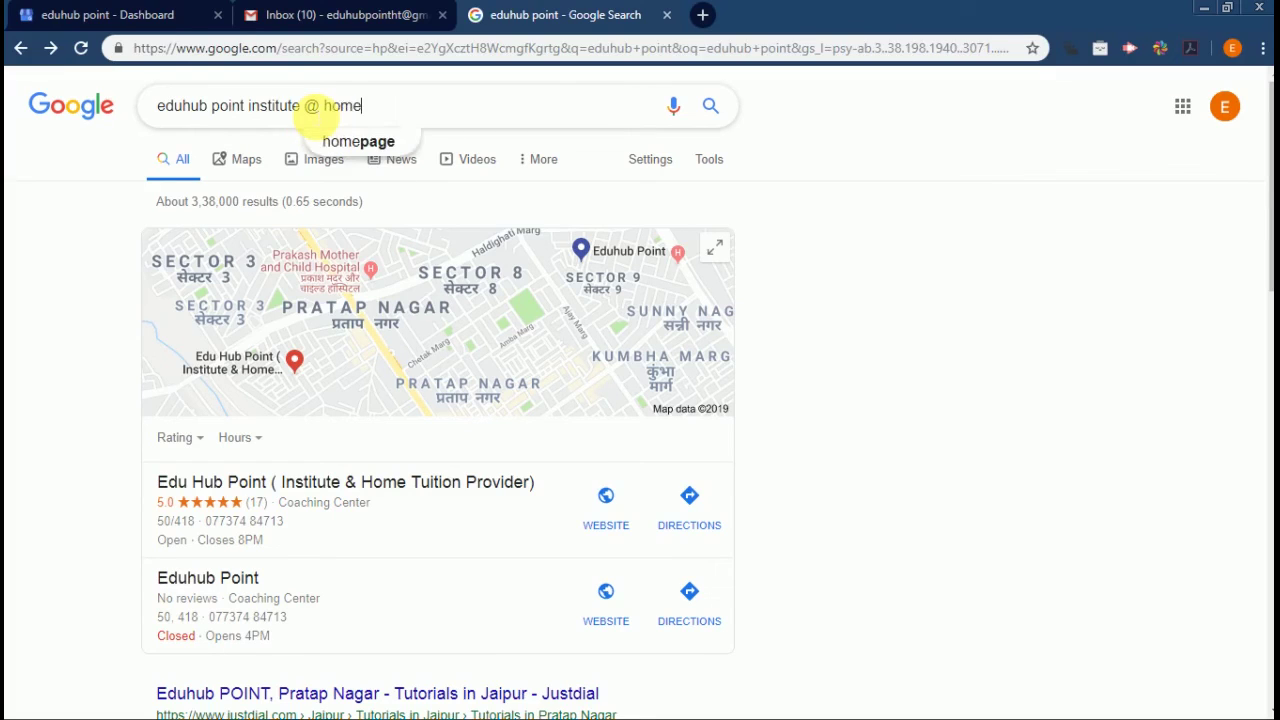
key("BackSpace")
key("BackSpace")
key("BackSpace")
key("BackSpace")
key("BackSpace")
key("BackSpace")
key("BackSpace")
key("BackSpace")
key("BackSpace")
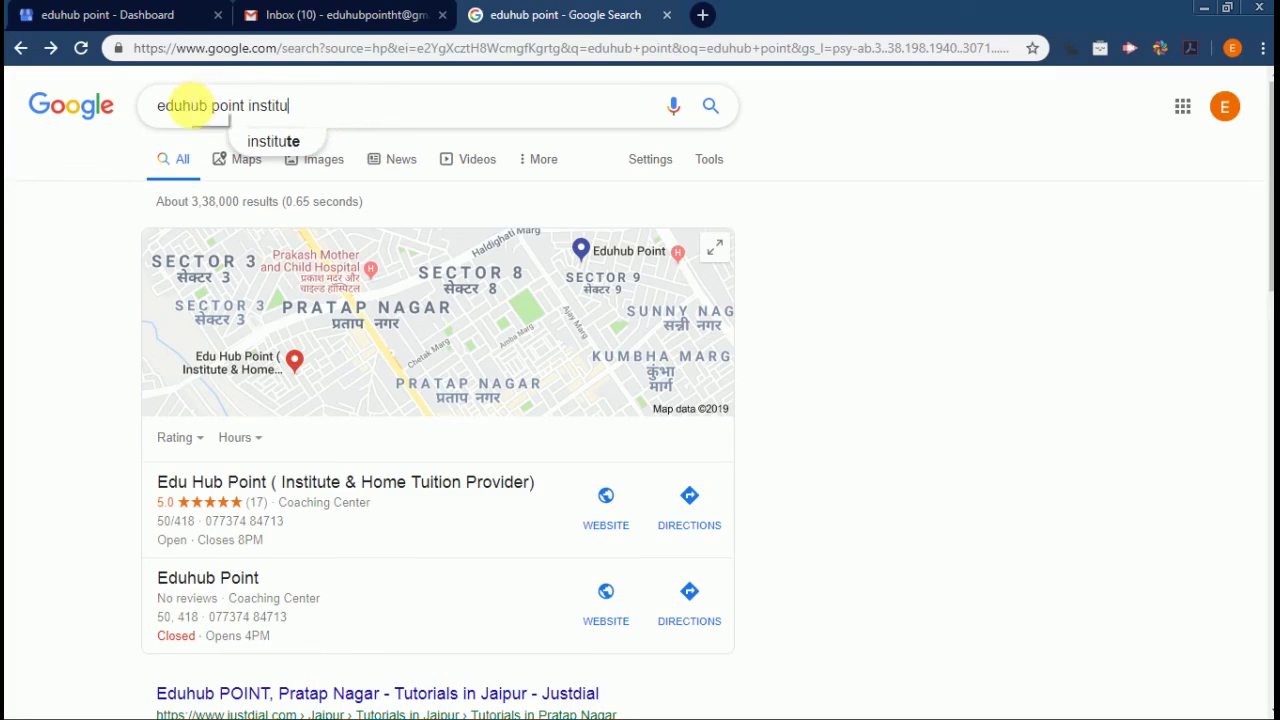
left_click(183, 105)
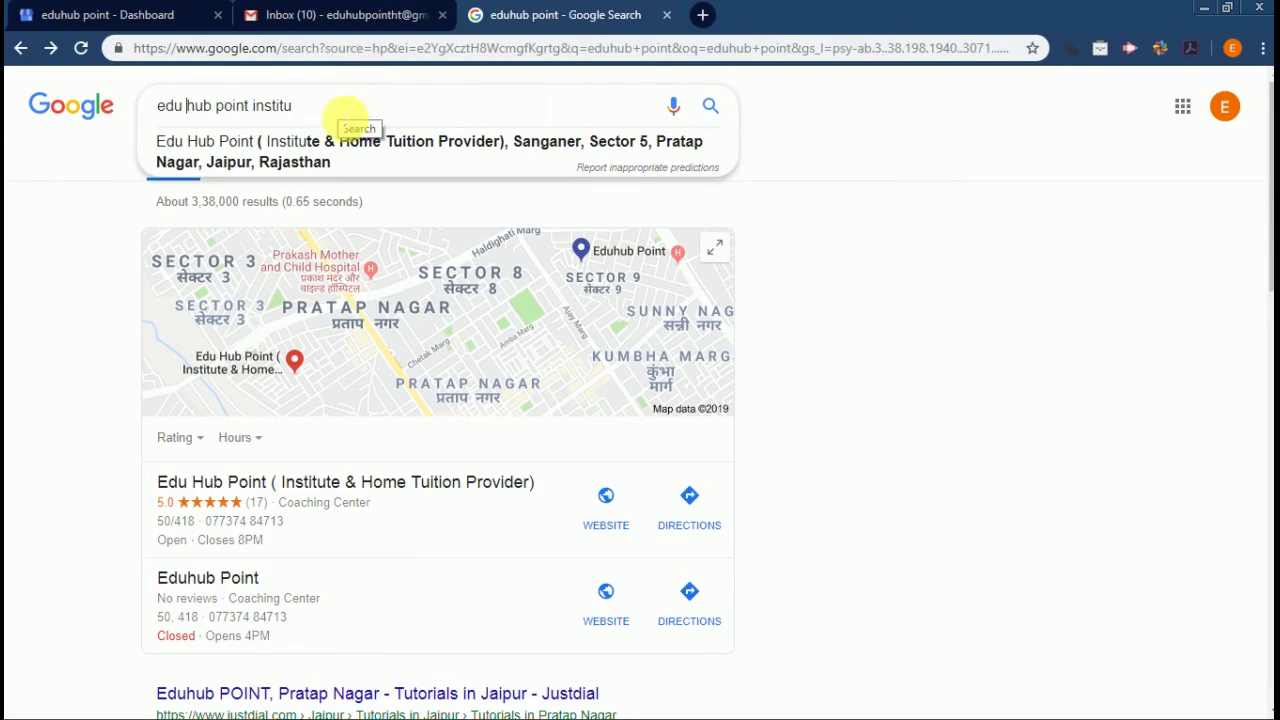
left_click(341, 148)
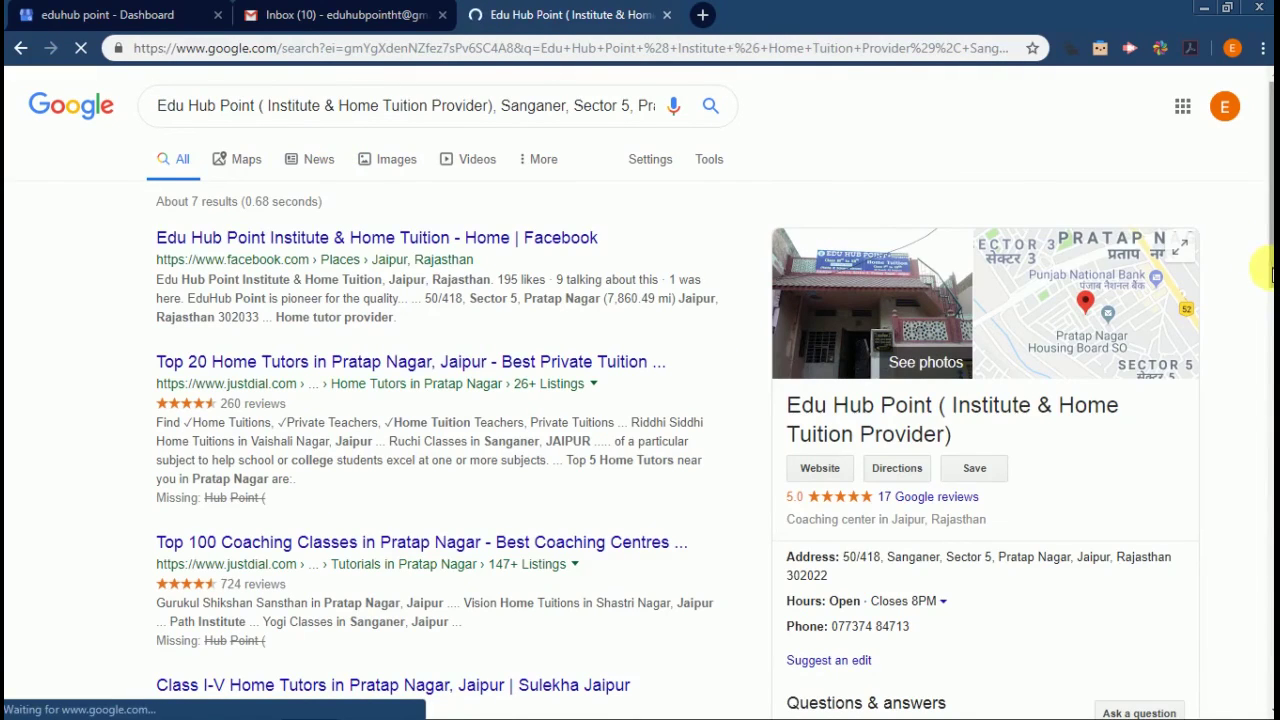
Scroll down to the business panel's reviews, rated 5.0 from 17 reviews
scroll(1270, 270, "down", 1)
left_click_drag(1270, 286, 1269, 314)
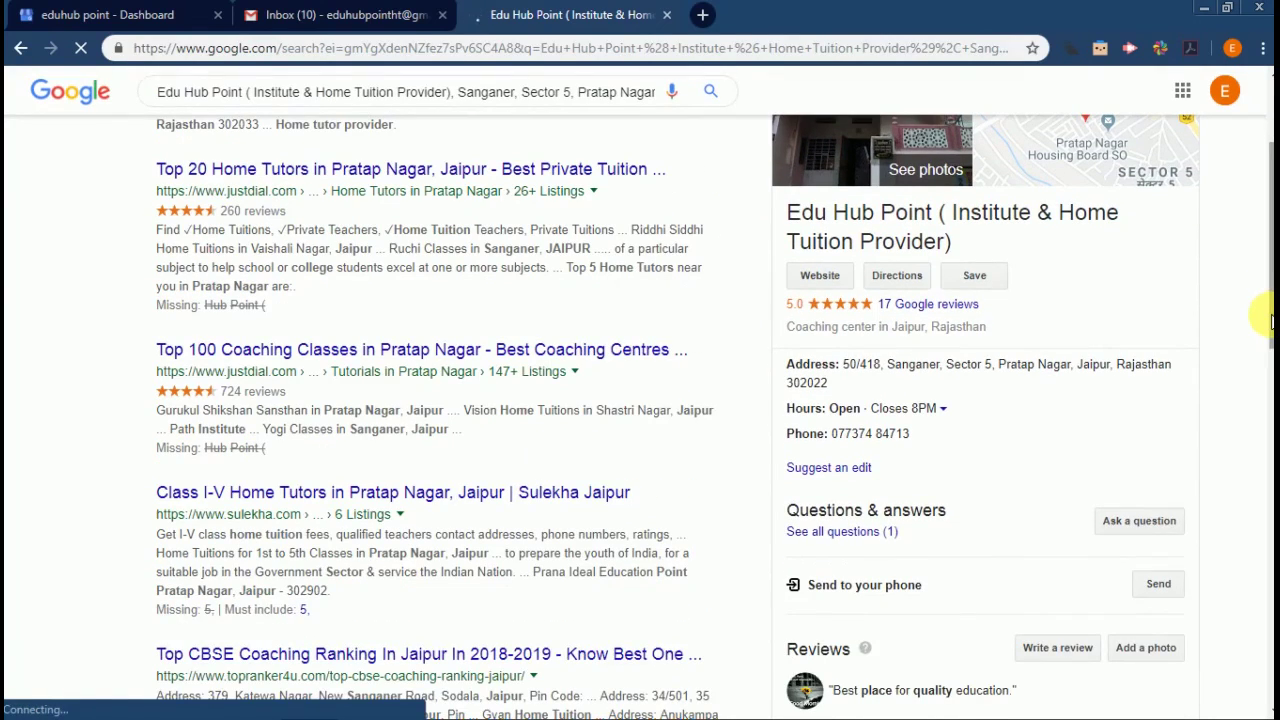
left_click_drag(1270, 322, 1268, 288)
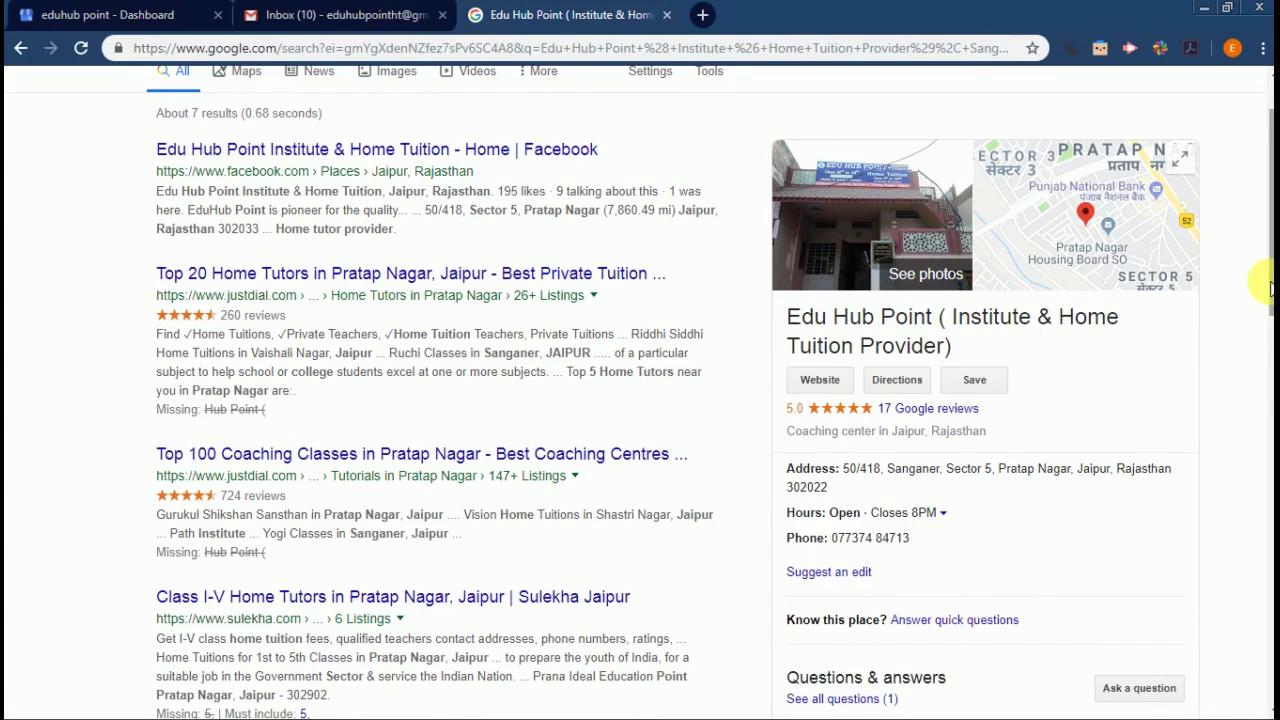
left_click_drag(1270, 288, 1270, 314)
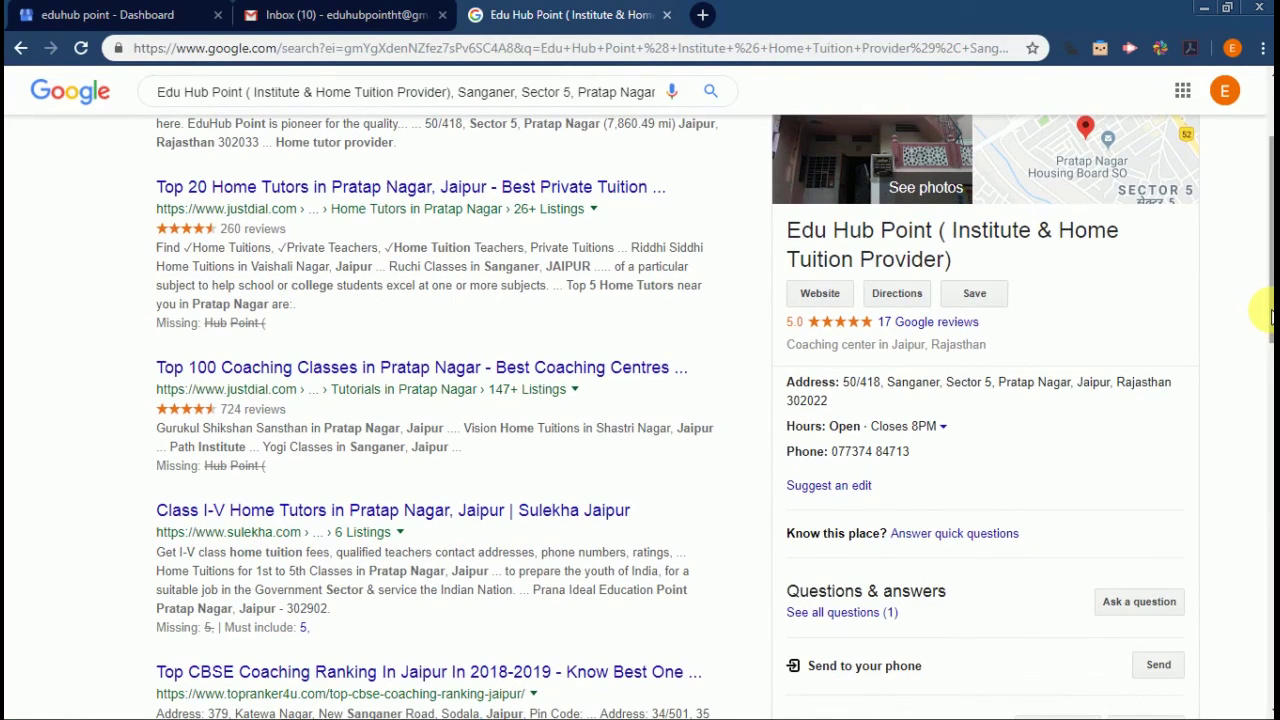
left_click_drag(1270, 316, 1270, 455)
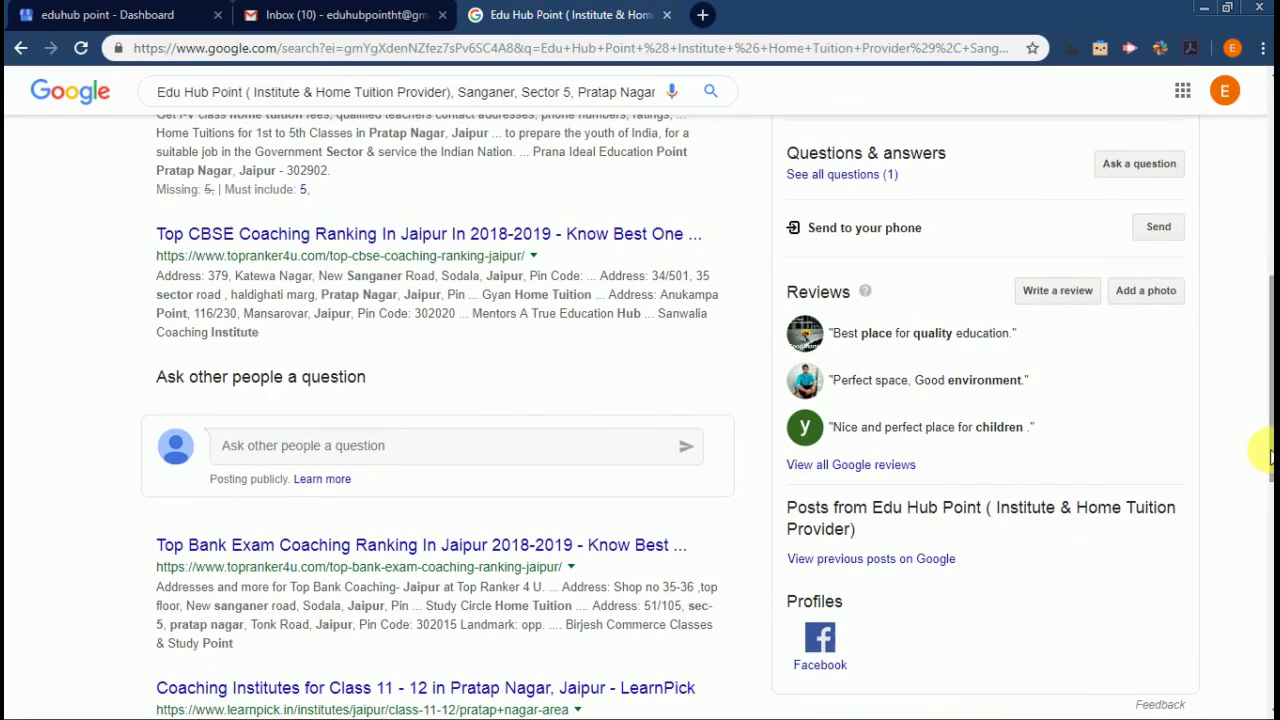